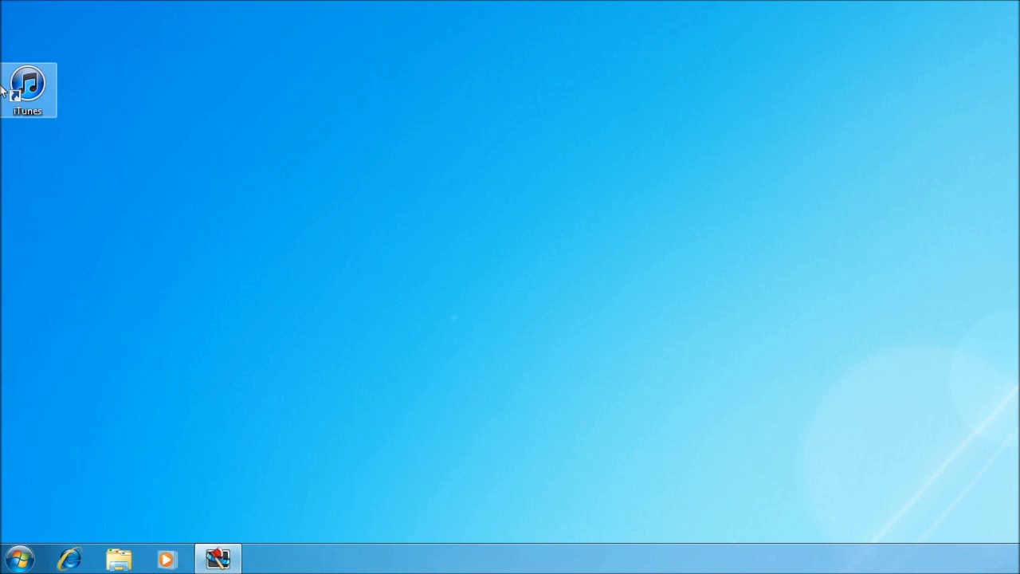
Launch iTunes and enable 'Prevent iPods, iPhones and iPads from syncing automatically' in Devices preferences.
{"action": "left_click", "coordinate": [29, 93]}
{"action": "double_click", "coordinate": [28, 93]}
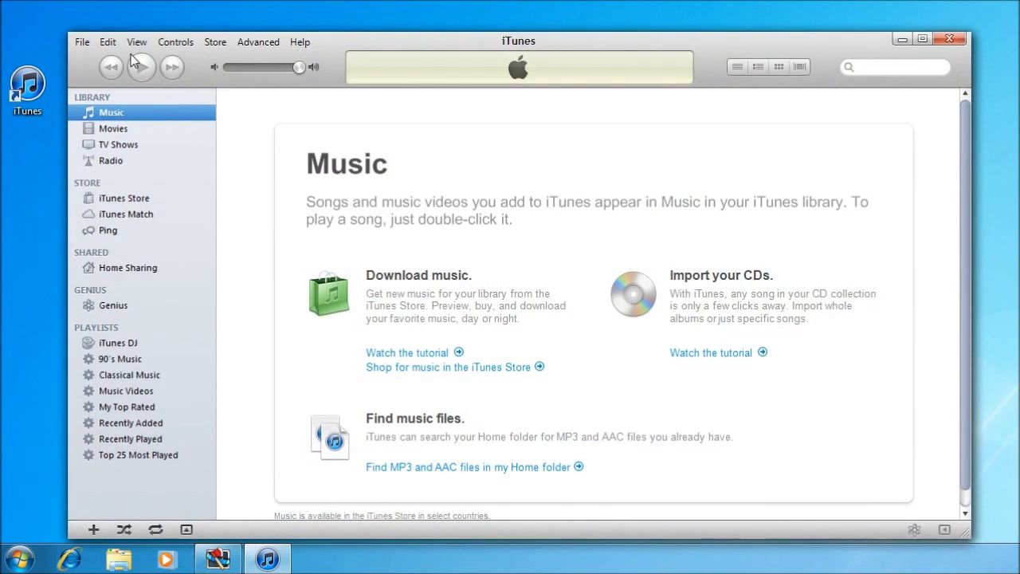
{"action": "left_click", "coordinate": [136, 42]}
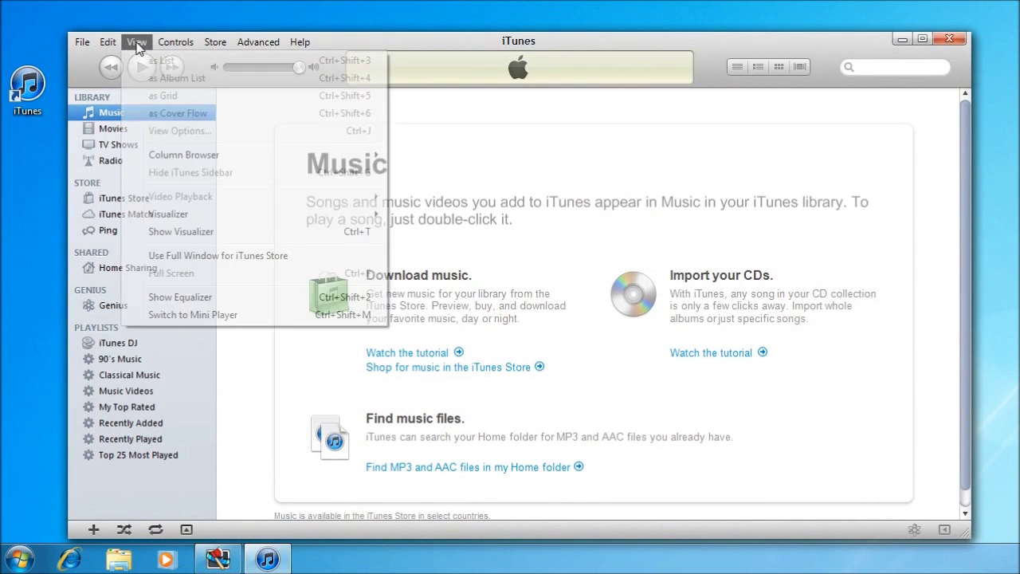
{"action": "mouse_move", "coordinate": [114, 44]}
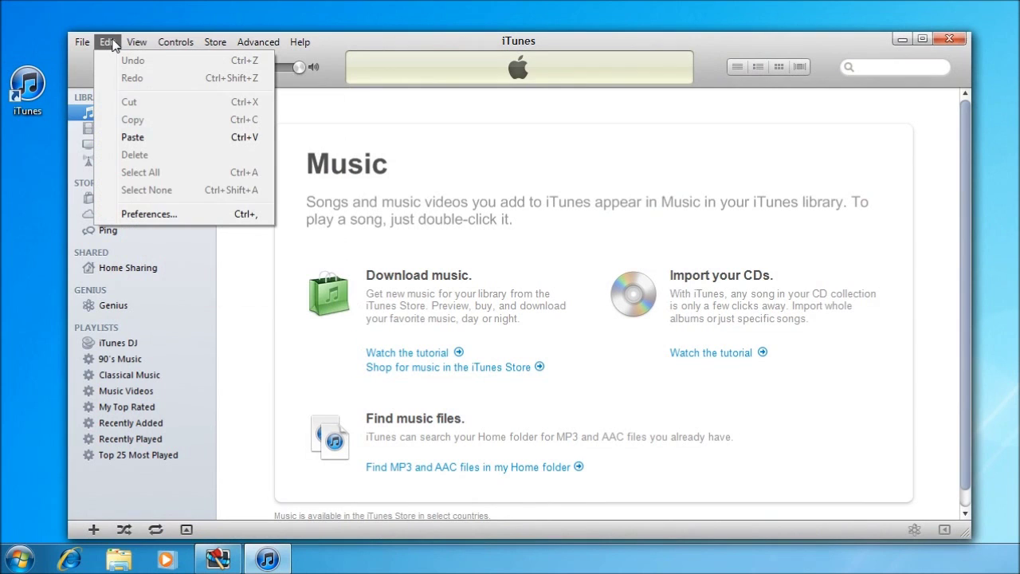
{"action": "left_click", "coordinate": [121, 214]}
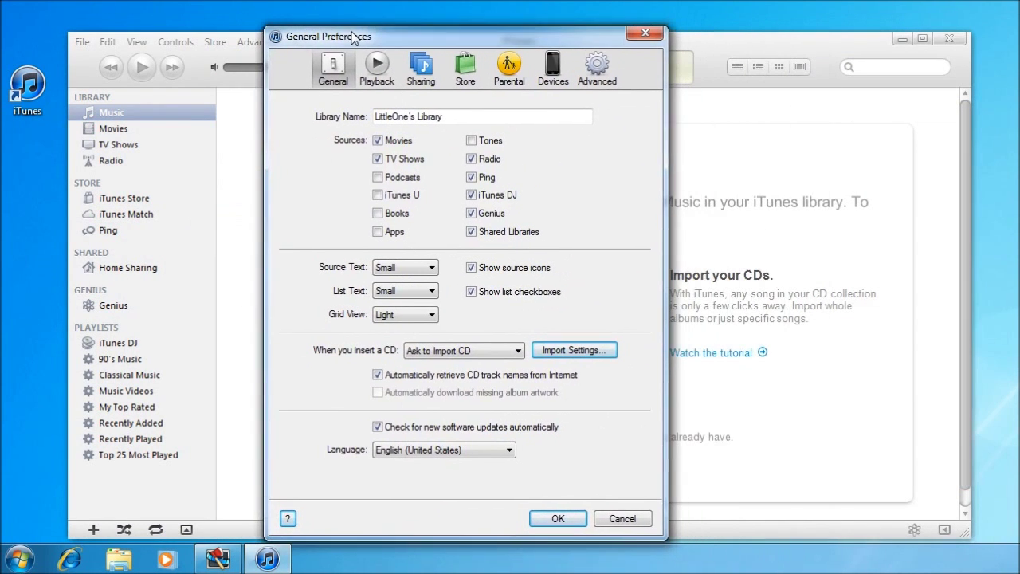
{"action": "left_click", "coordinate": [552, 67]}
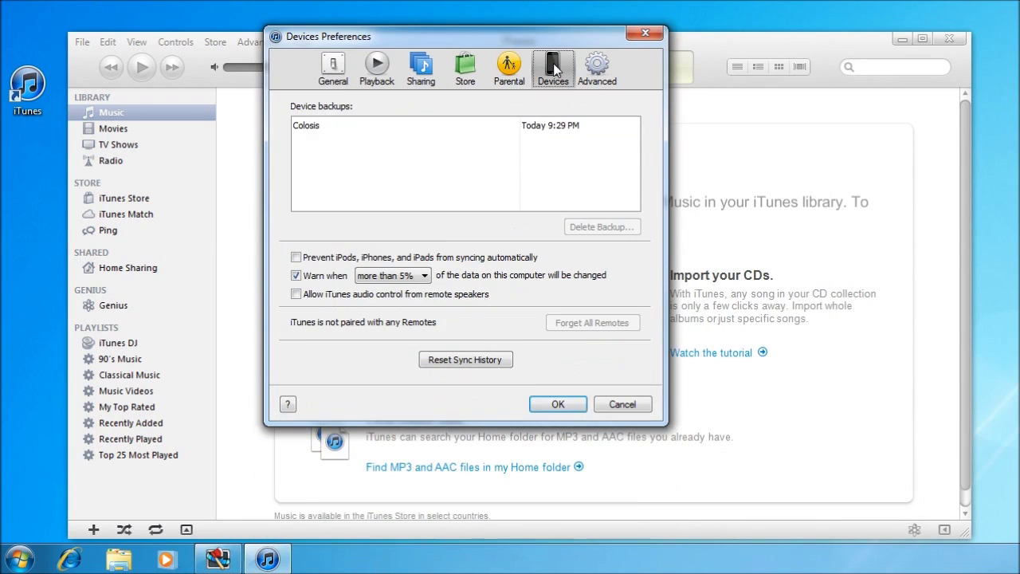
{"action": "left_click", "coordinate": [295, 258]}
{"action": "left_click", "coordinate": [554, 405]}
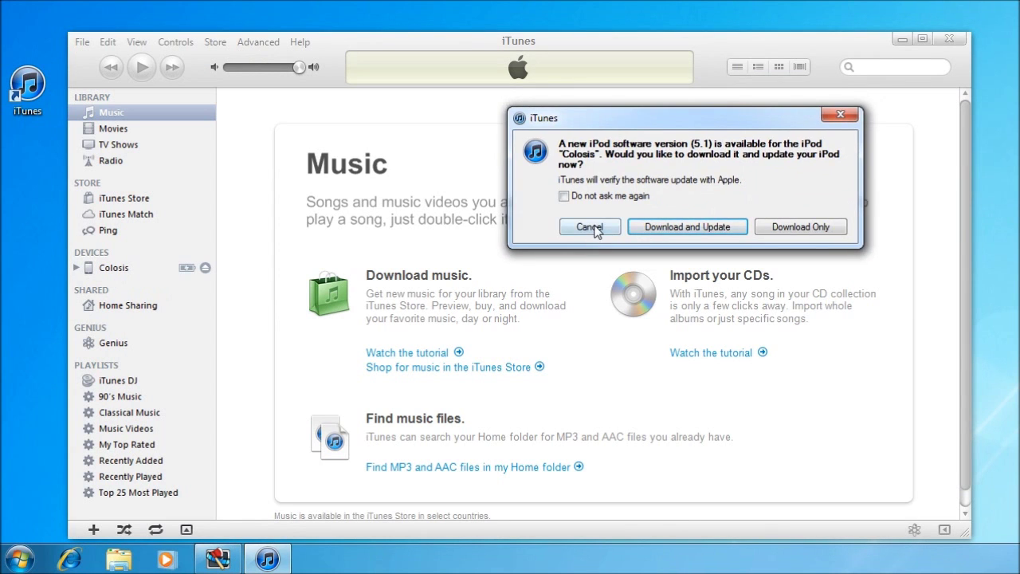
Decline the iPod software 5.1 update and show Colosis's Apps sync settings.
{"action": "left_click", "coordinate": [592, 229]}
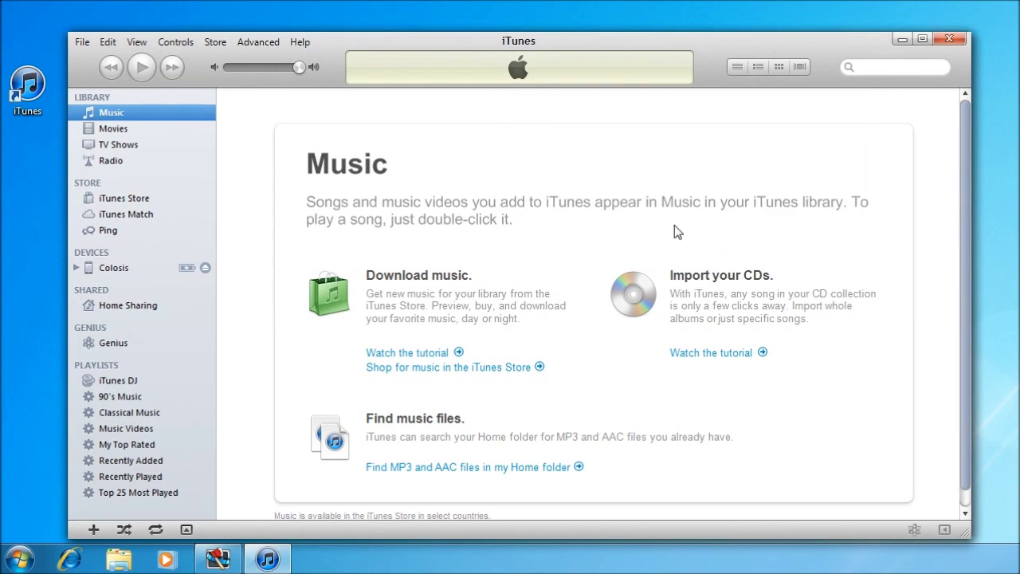
{"action": "left_click", "coordinate": [114, 269]}
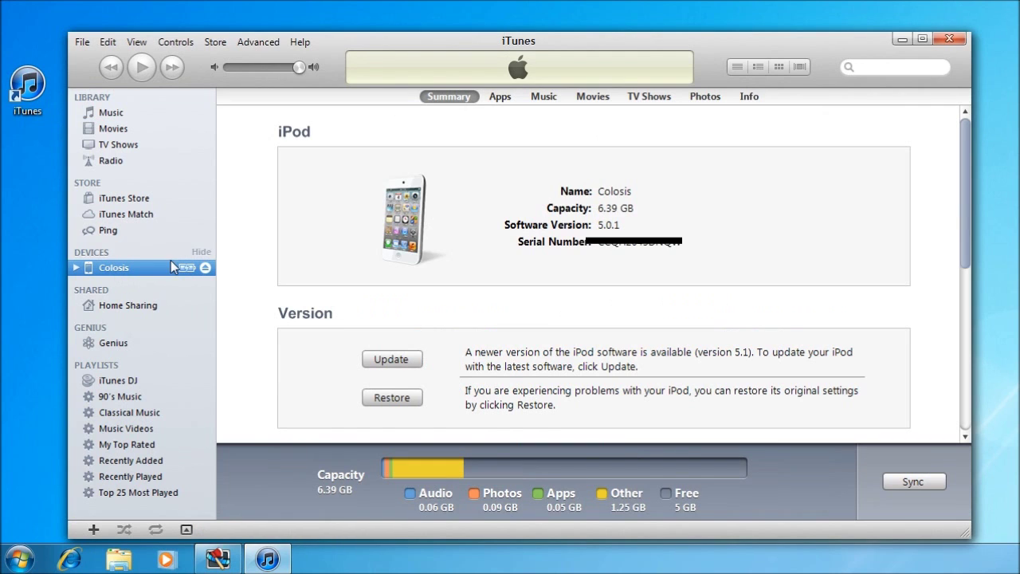
{"action": "left_click", "coordinate": [497, 96]}
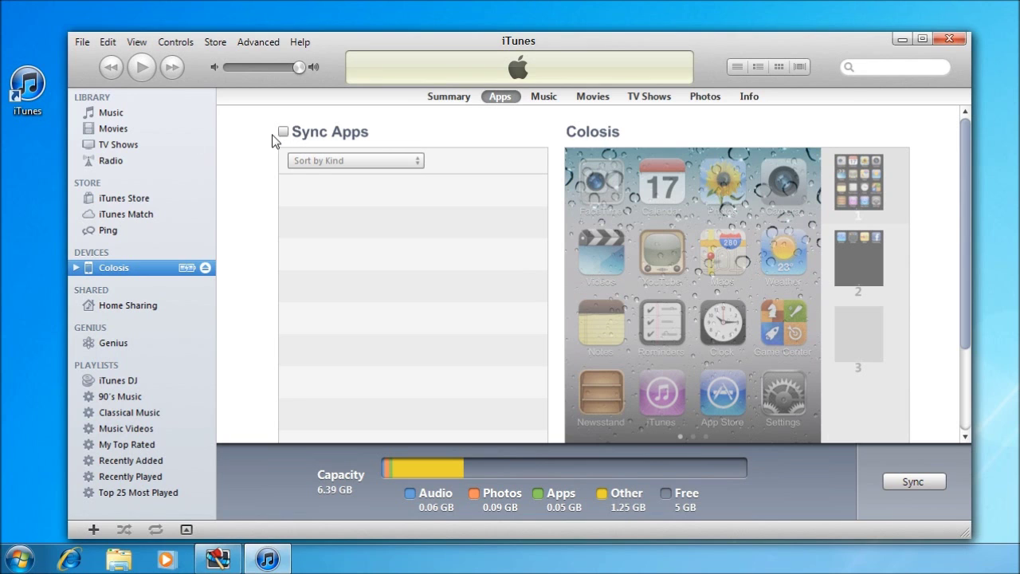
Browse the Music, Movies, TV Shows and Radio libraries.
{"action": "left_click", "coordinate": [106, 115]}
{"action": "left_click", "coordinate": [112, 128]}
{"action": "left_click", "coordinate": [114, 146]}
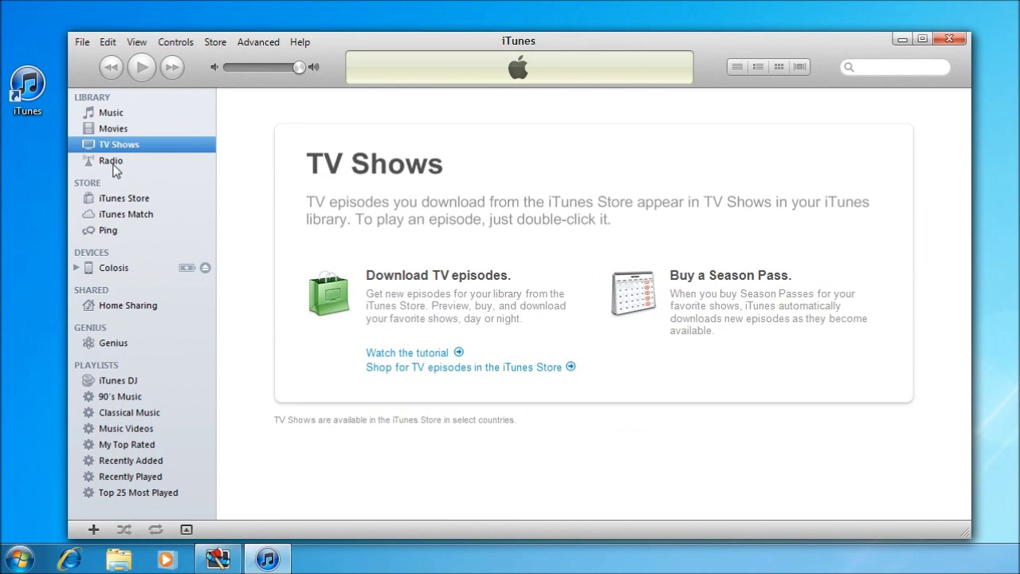
{"action": "left_click", "coordinate": [112, 162]}
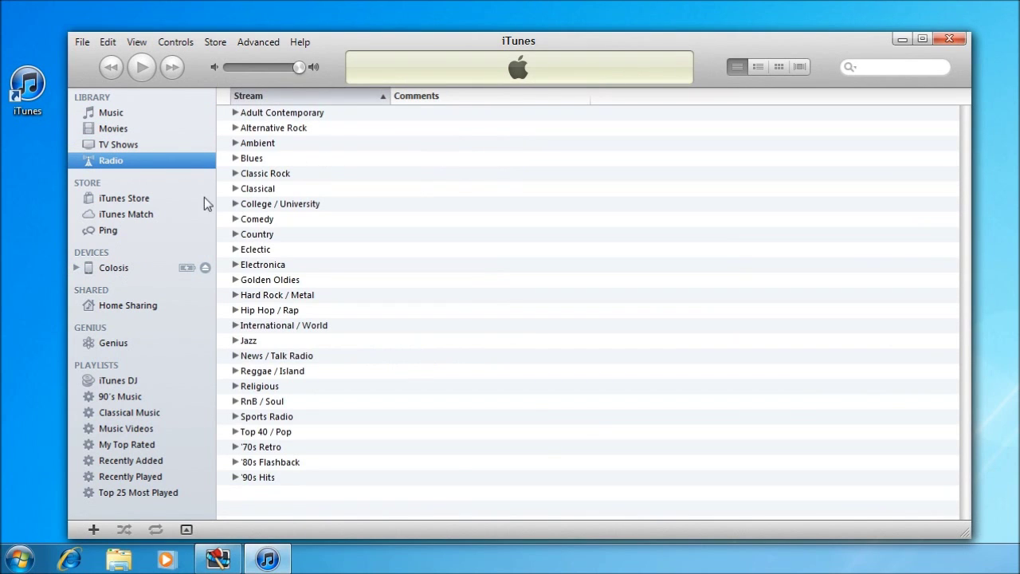
Return to Colosis's Apps page and tick Sync Apps, bringing up the replace-apps confirmation.
{"action": "left_click", "coordinate": [100, 268]}
{"action": "left_click", "coordinate": [284, 131]}
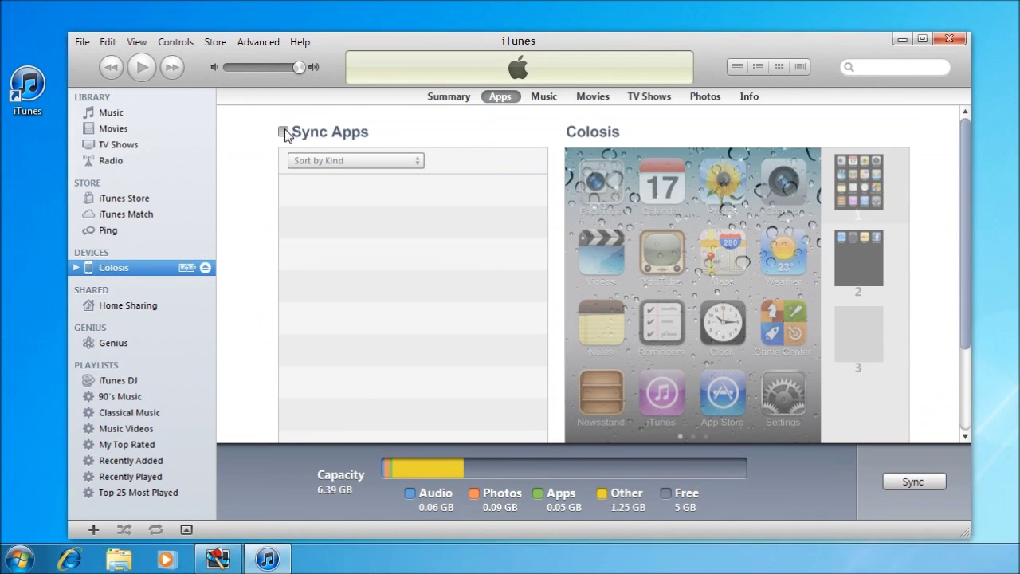
{"action": "left_click_drag", "start_coordinate": [539, 213], "coordinate": [418, 221]}
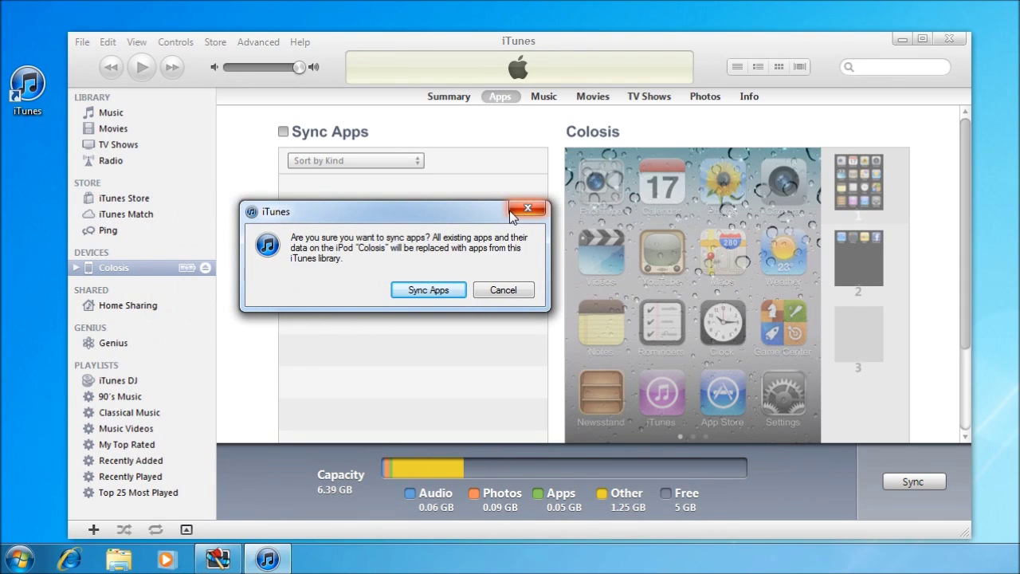
Cancel app syncing and start Transfer Purchases from the iPod Colosis.
{"action": "left_click", "coordinate": [503, 289]}
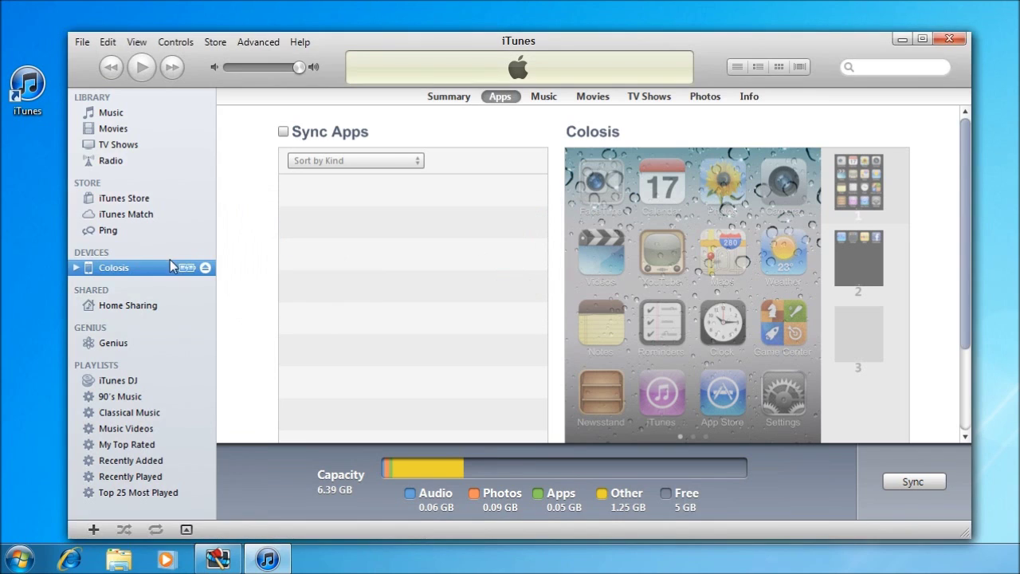
{"action": "right_click", "coordinate": [109, 269]}
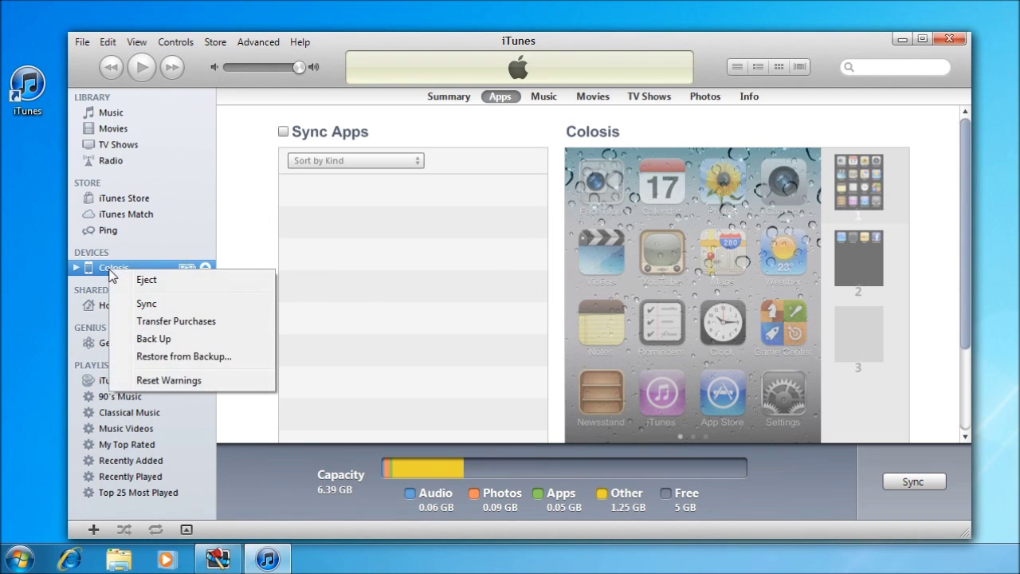
{"action": "left_click", "coordinate": [143, 325]}
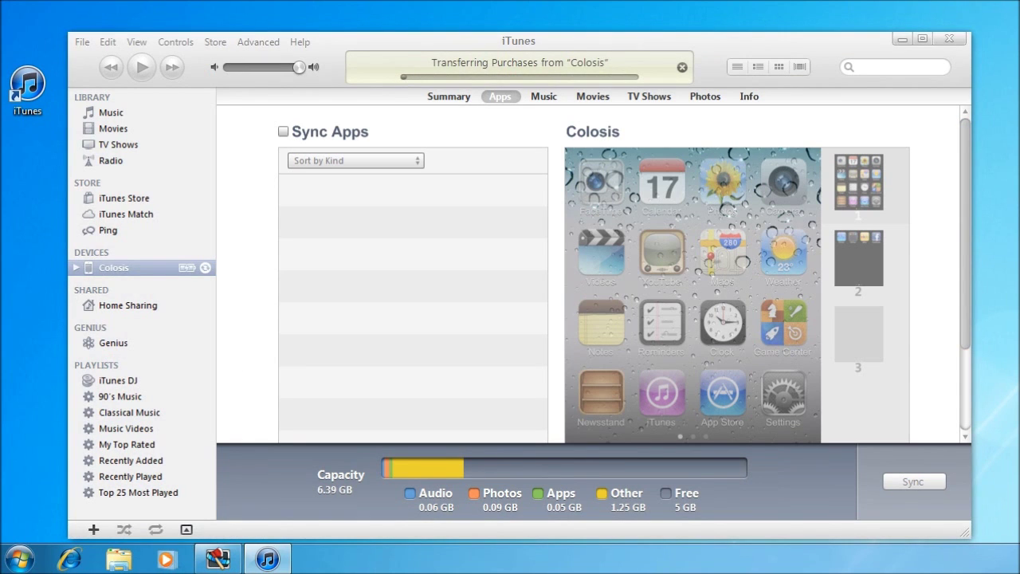
Choose Authorize, then cancel the Authorize This Computer sign-in dialog.
{"action": "left_click_drag", "start_coordinate": [742, 183], "coordinate": [495, 228]}
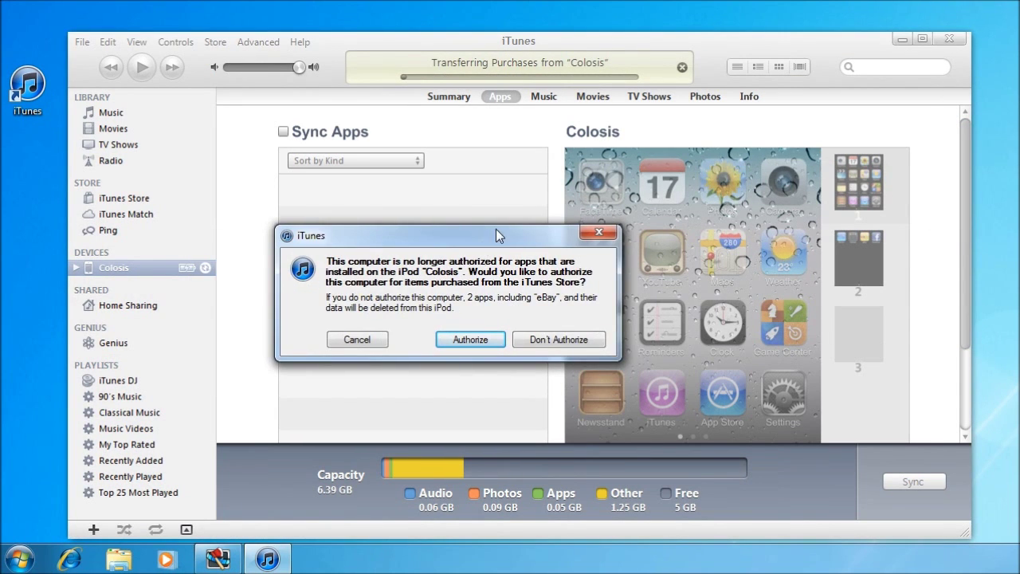
{"action": "left_click", "coordinate": [472, 341]}
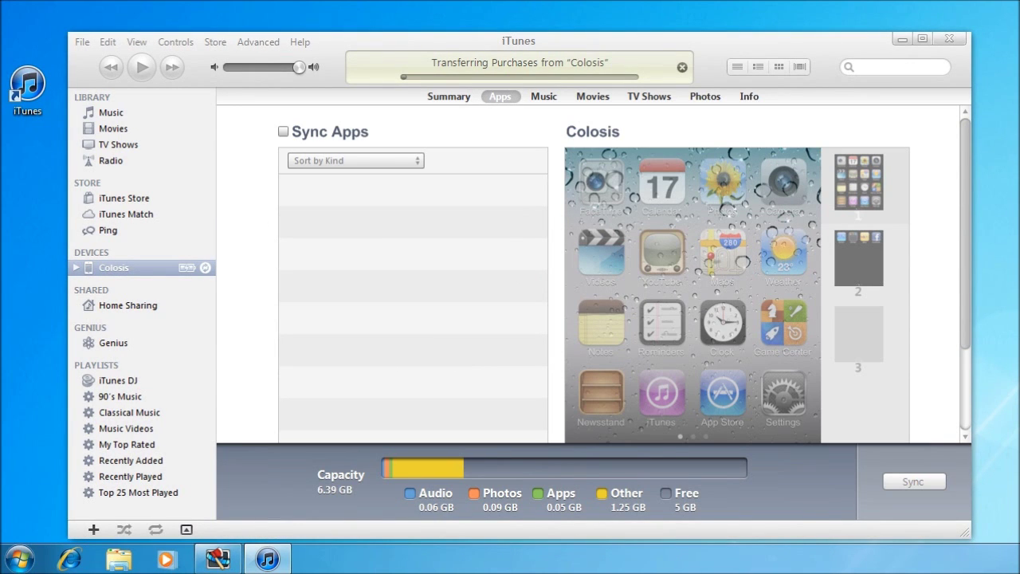
{"action": "left_click_drag", "start_coordinate": [302, 154], "coordinate": [437, 181]}
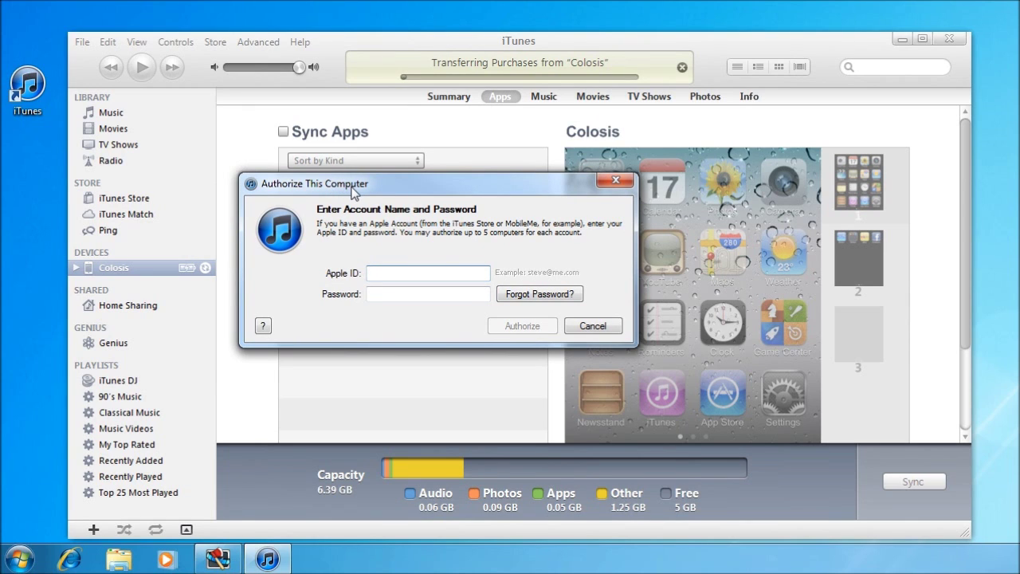
{"action": "left_click", "coordinate": [586, 328]}
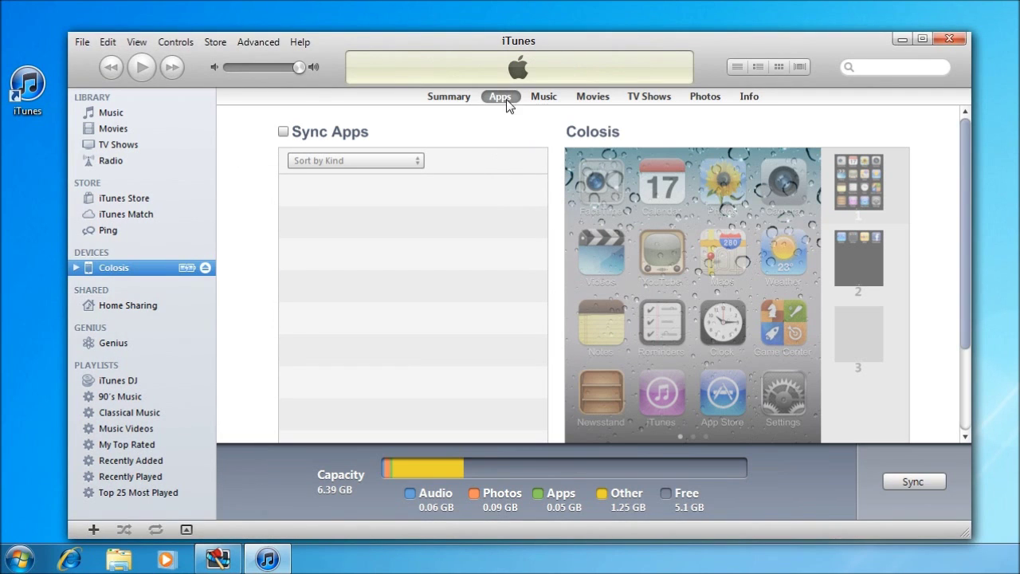
Cancel the Sync Music replace warning on the Music page, then view the Movies and TV Shows pages.
{"action": "left_click", "coordinate": [531, 97]}
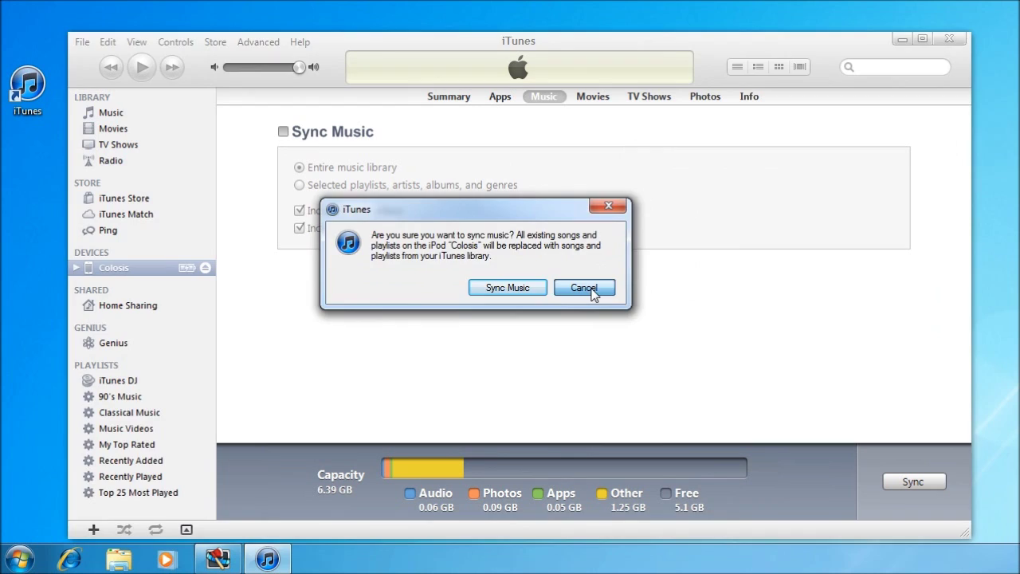
{"action": "left_click", "coordinate": [591, 289]}
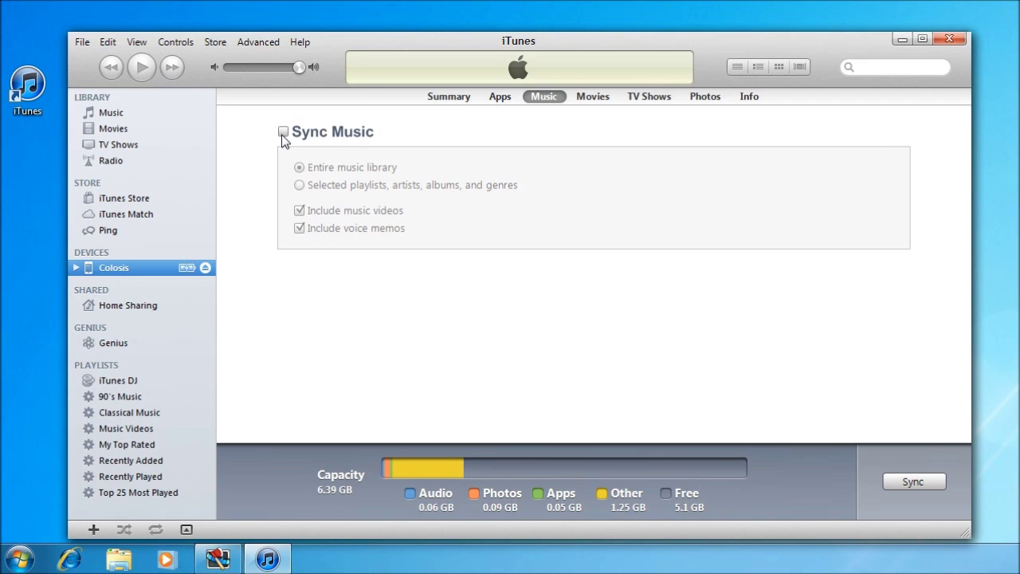
{"action": "left_click", "coordinate": [601, 101]}
{"action": "left_click", "coordinate": [644, 101]}
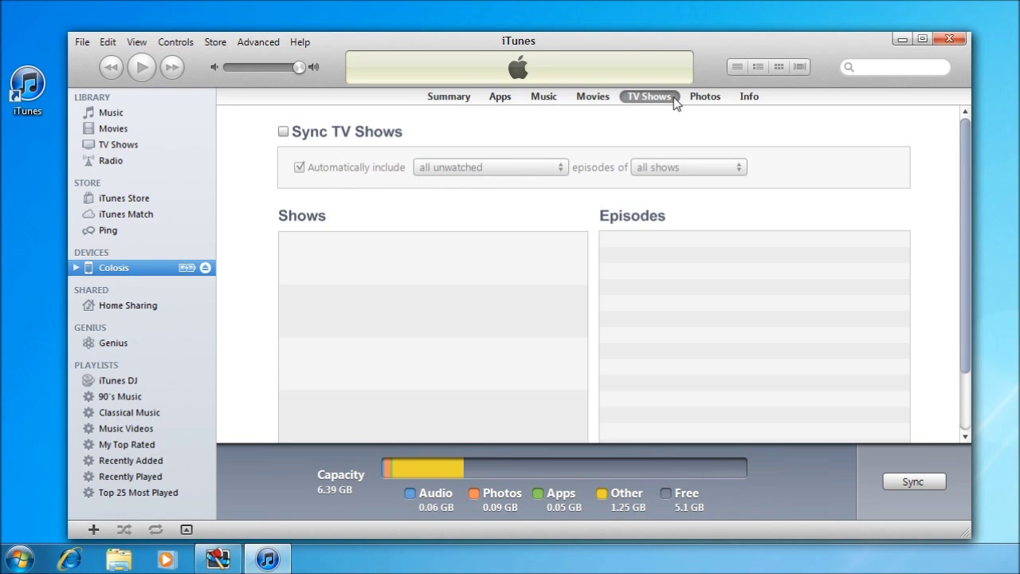
On the iPod's Info page, tick Sync Contacts with and keep Windows Contacts as the source.
{"action": "left_click", "coordinate": [713, 98]}
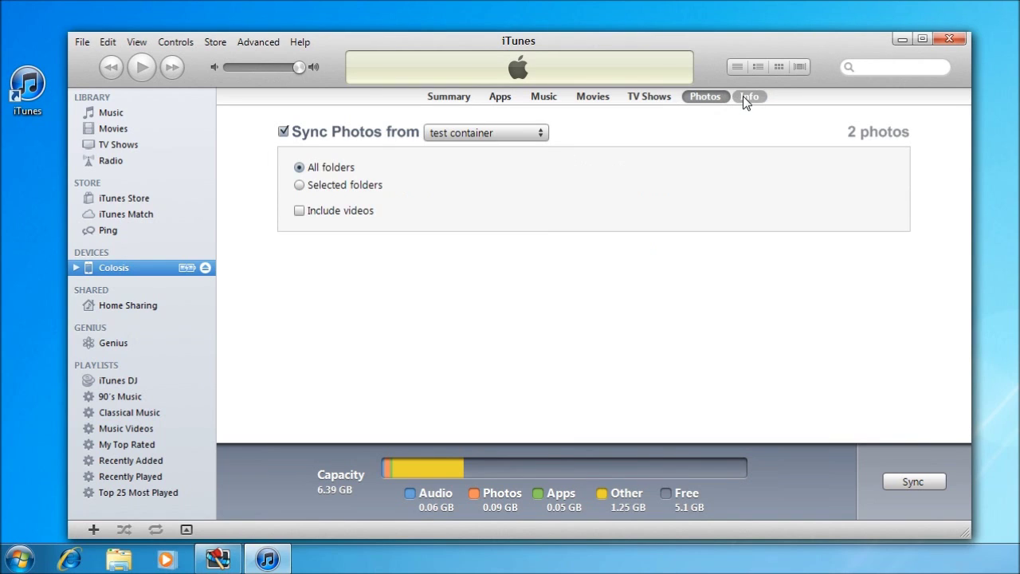
{"action": "left_click", "coordinate": [747, 97]}
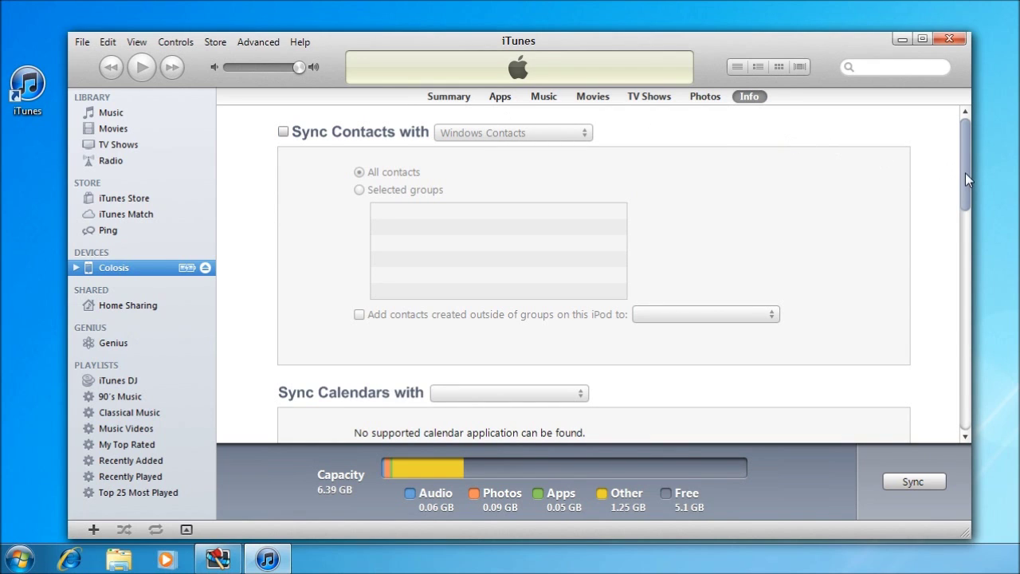
{"action": "left_click", "coordinate": [282, 130]}
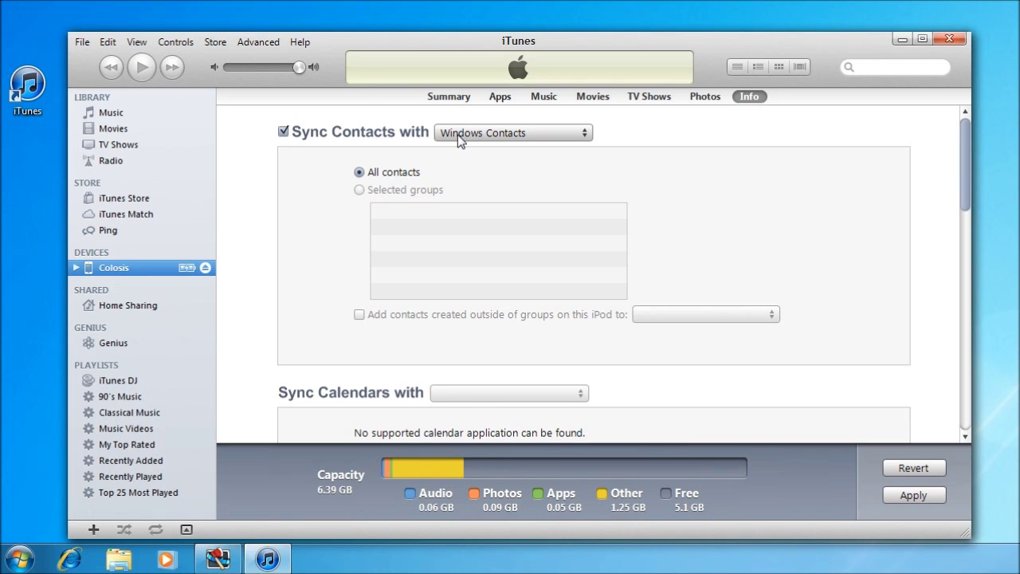
{"action": "left_click", "coordinate": [460, 137]}
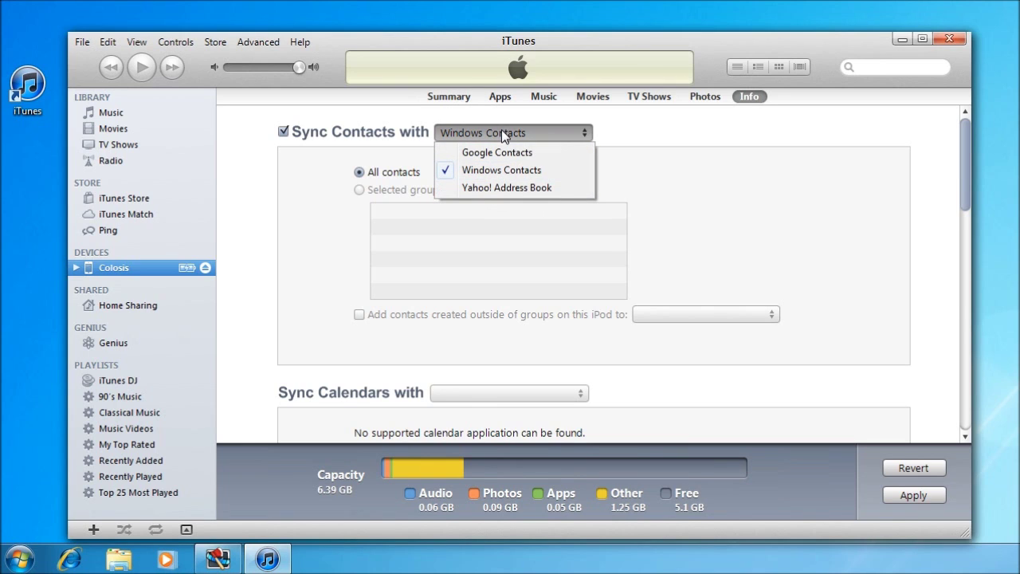
{"action": "left_click", "coordinate": [634, 137]}
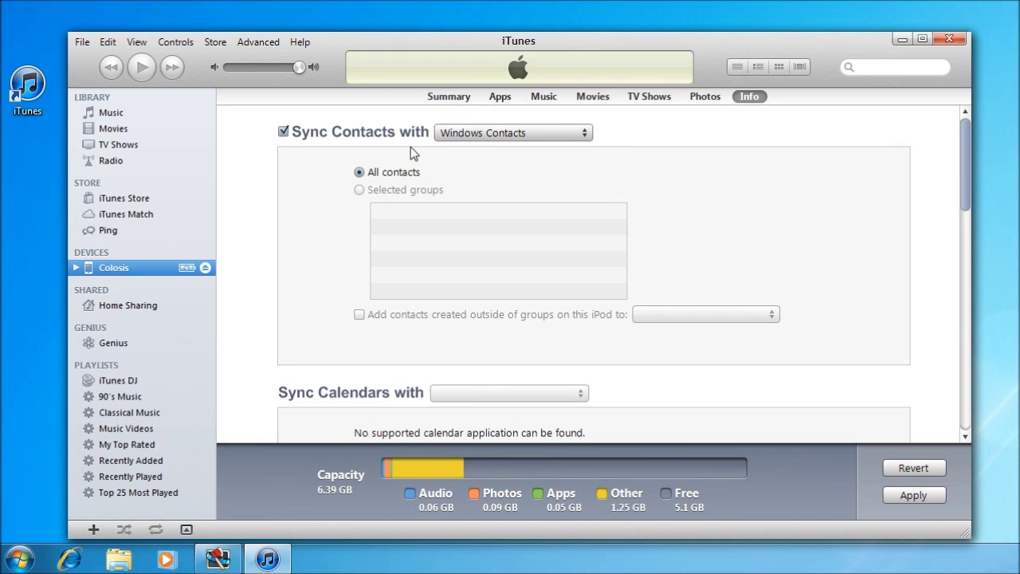
Browse to backups (C:) > Users > user profile > Contacts, check the single contact, then close Explorer.
{"action": "left_click", "coordinate": [118, 558]}
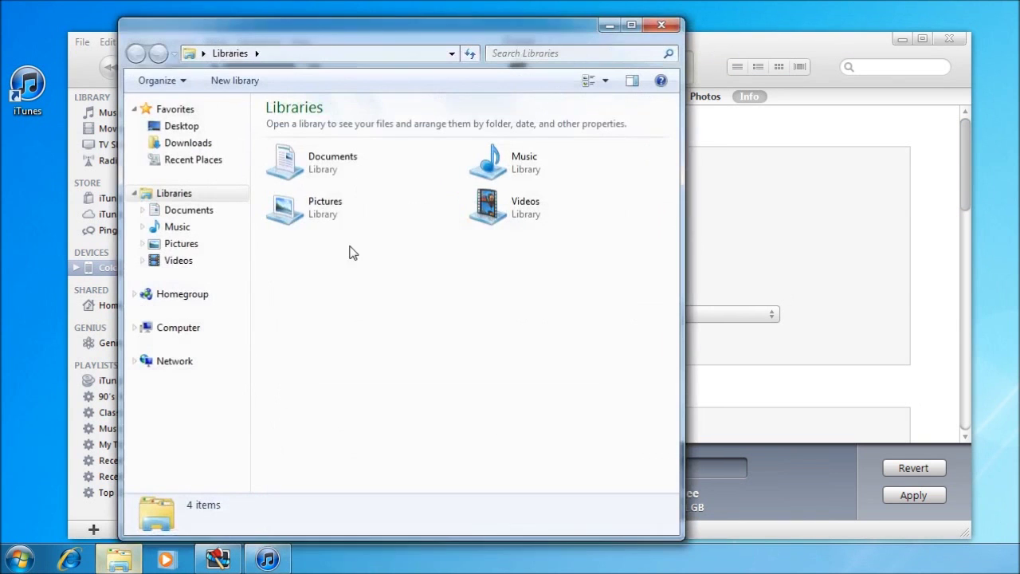
{"action": "left_click", "coordinate": [167, 333]}
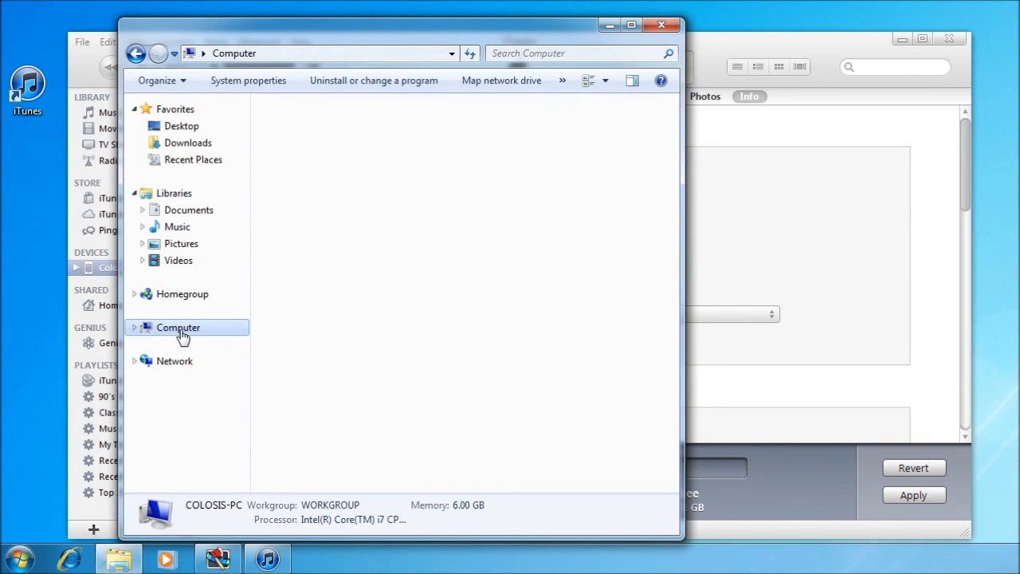
{"action": "double_click", "coordinate": [325, 141]}
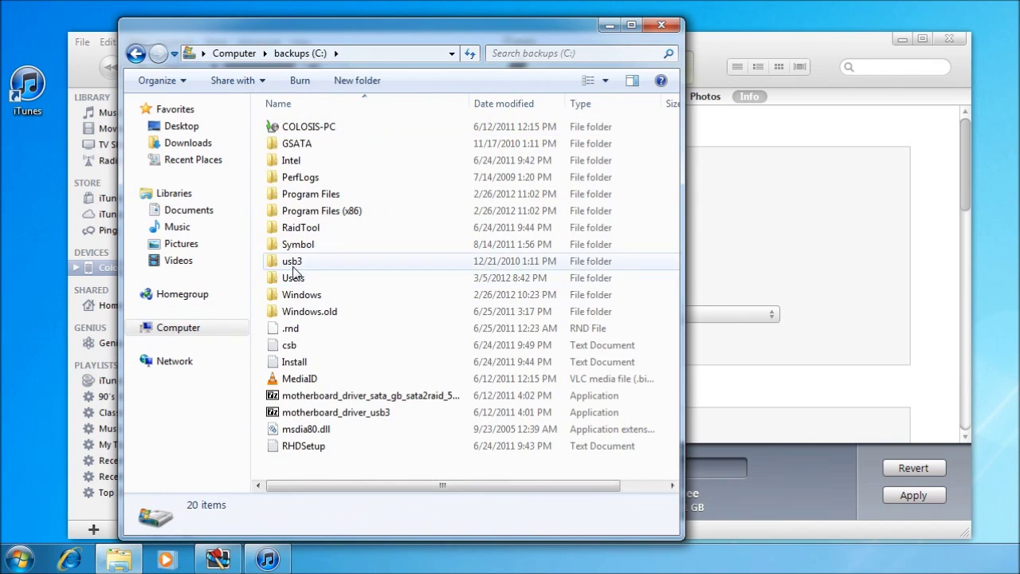
{"action": "left_click", "coordinate": [294, 281]}
{"action": "double_click", "coordinate": [295, 279]}
{"action": "double_click", "coordinate": [296, 164]}
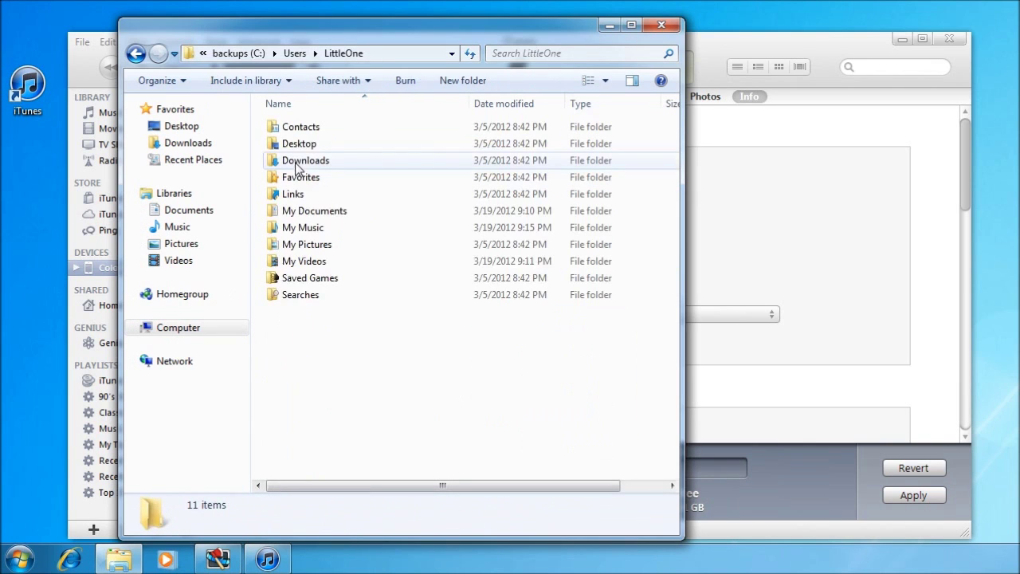
{"action": "double_click", "coordinate": [306, 129]}
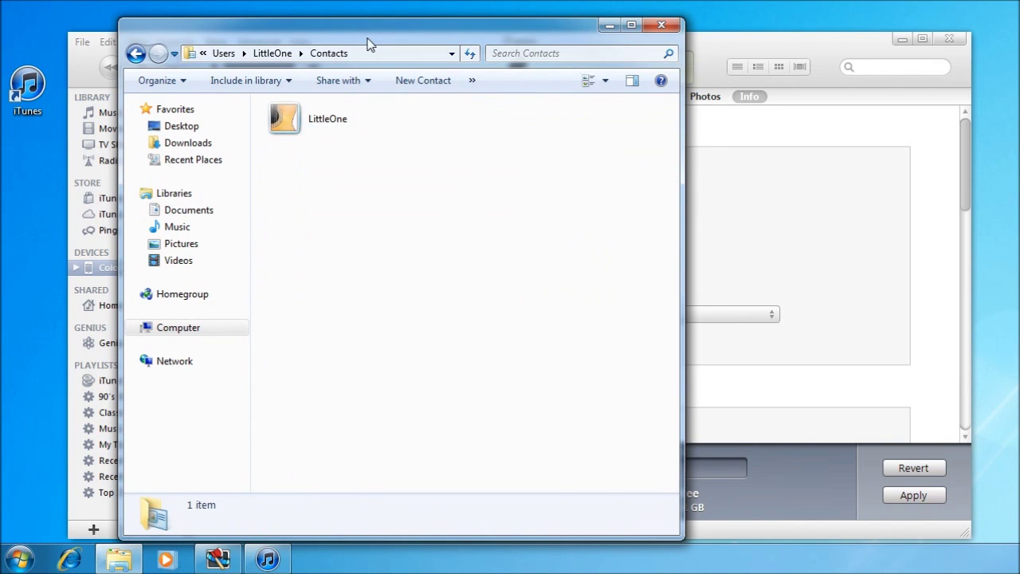
{"action": "left_click_drag", "start_coordinate": [368, 30], "coordinate": [411, 50]}
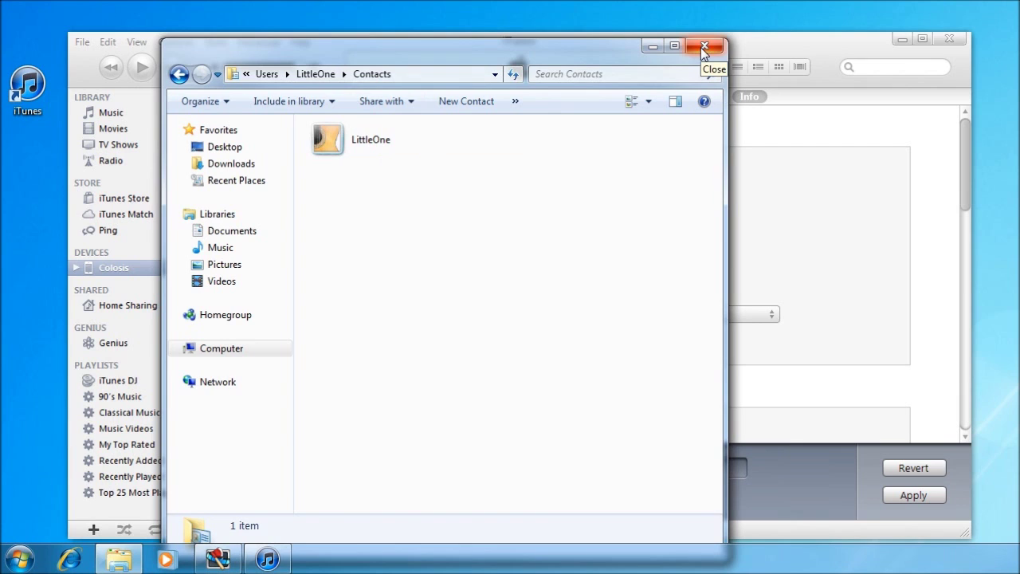
{"action": "left_click", "coordinate": [702, 46]}
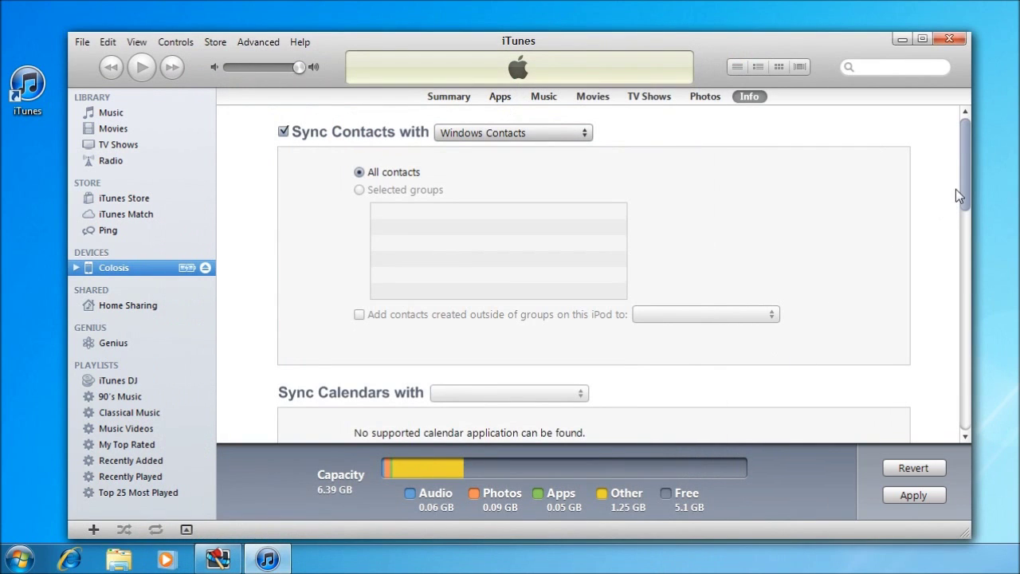
Re-tick Sync Contacts with Windows Contacts, apply to sync the iPod, then open Explorer.
{"action": "mouse_move", "coordinate": [964, 168]}
{"action": "left_mouse_down"}
{"action": "mouse_move", "coordinate": [968, 430]}
{"action": "mouse_move", "coordinate": [964, 159]}
{"action": "left_mouse_up"}
{"action": "left_click", "coordinate": [283, 132]}
{"action": "left_click", "coordinate": [284, 132]}
{"action": "left_click", "coordinate": [964, 348]}
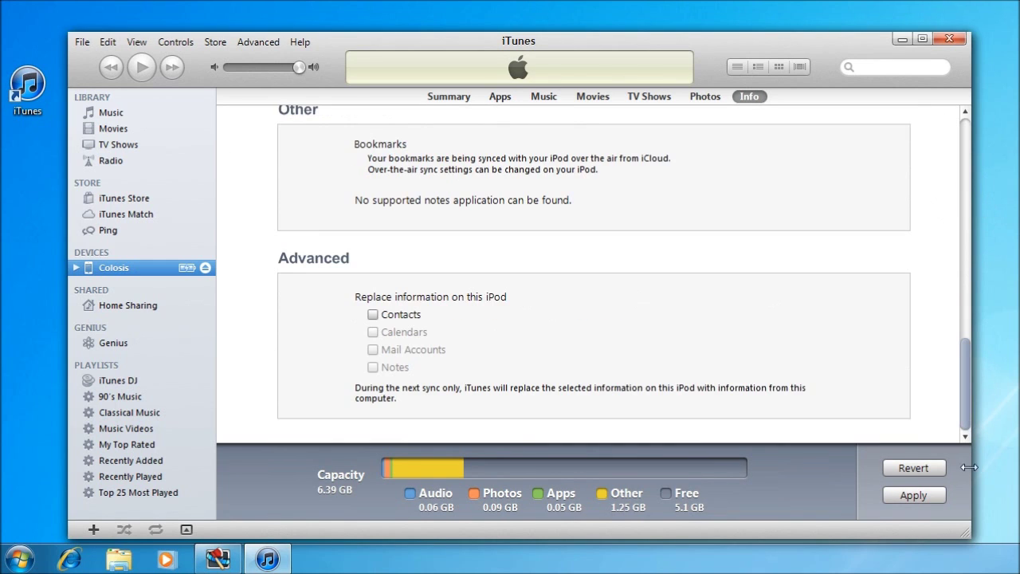
{"action": "left_click", "coordinate": [914, 494]}
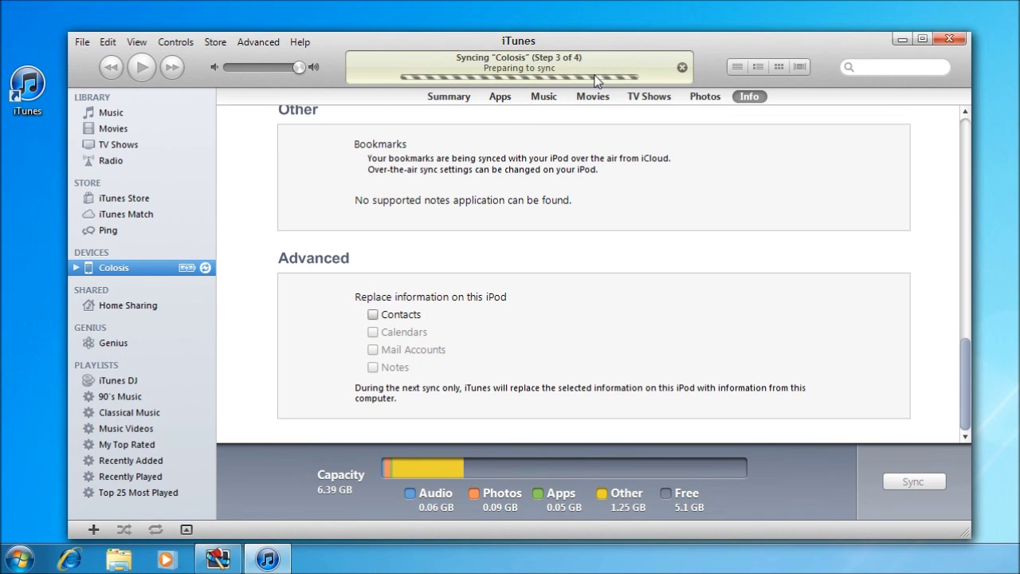
{"action": "left_click", "coordinate": [469, 93]}
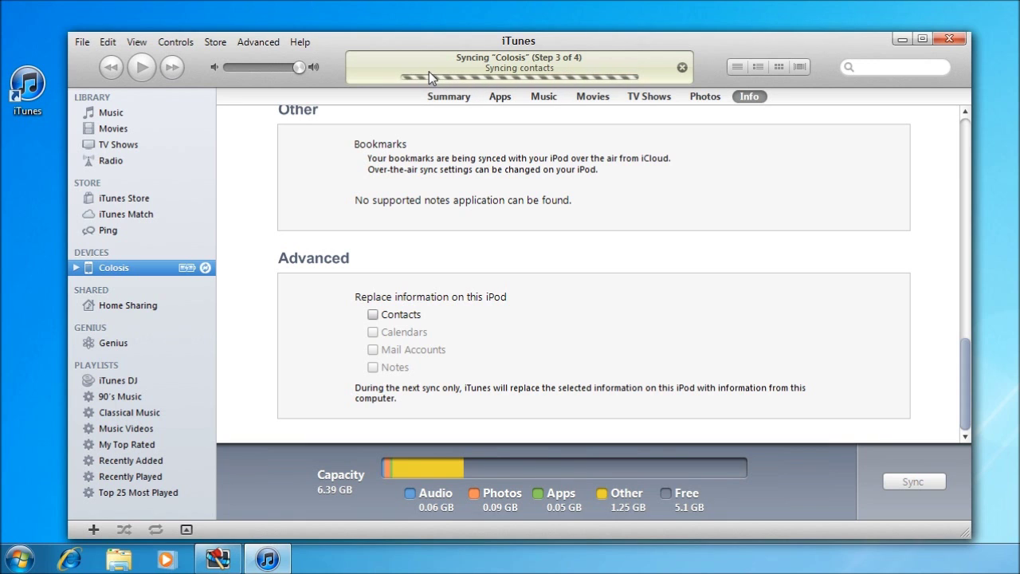
{"action": "left_click", "coordinate": [118, 559]}
Navigate to backups (C:) > Users > user profile > Contacts, confirm three synced contacts, and close Explorer.
{"action": "left_click", "coordinate": [226, 333]}
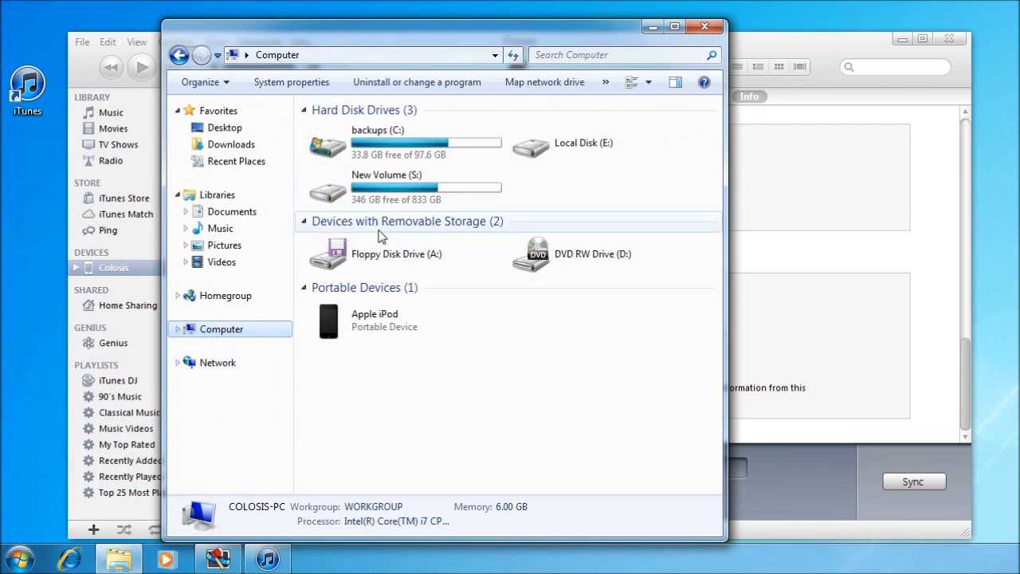
{"action": "double_click", "coordinate": [389, 161]}
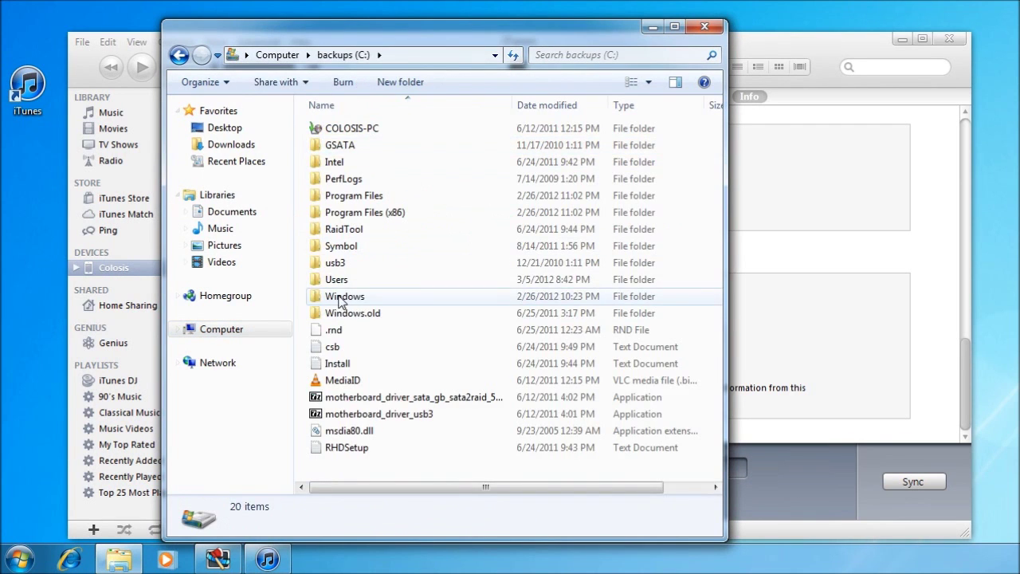
{"action": "double_click", "coordinate": [332, 281]}
{"action": "double_click", "coordinate": [350, 162]}
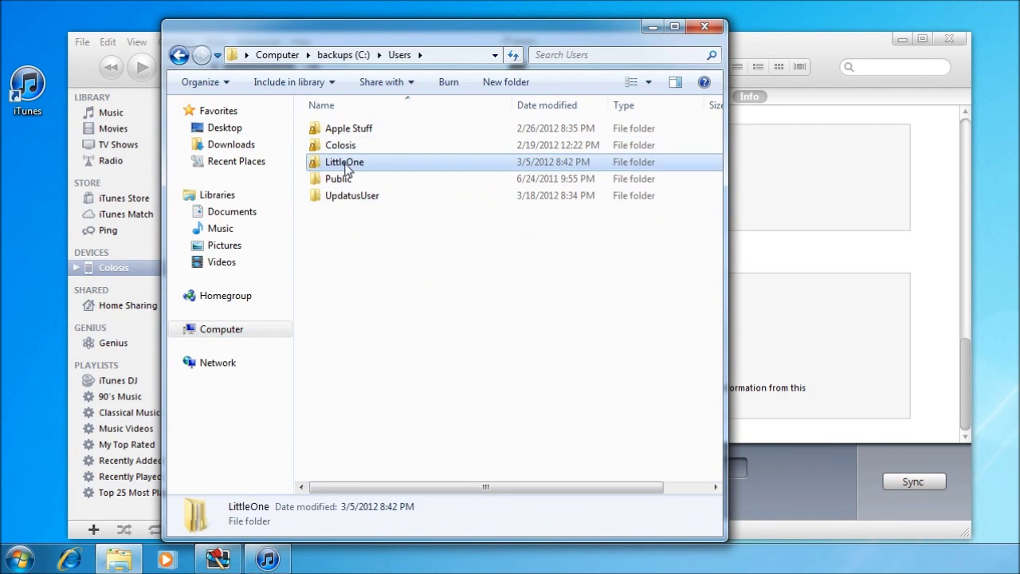
{"action": "double_click", "coordinate": [346, 133]}
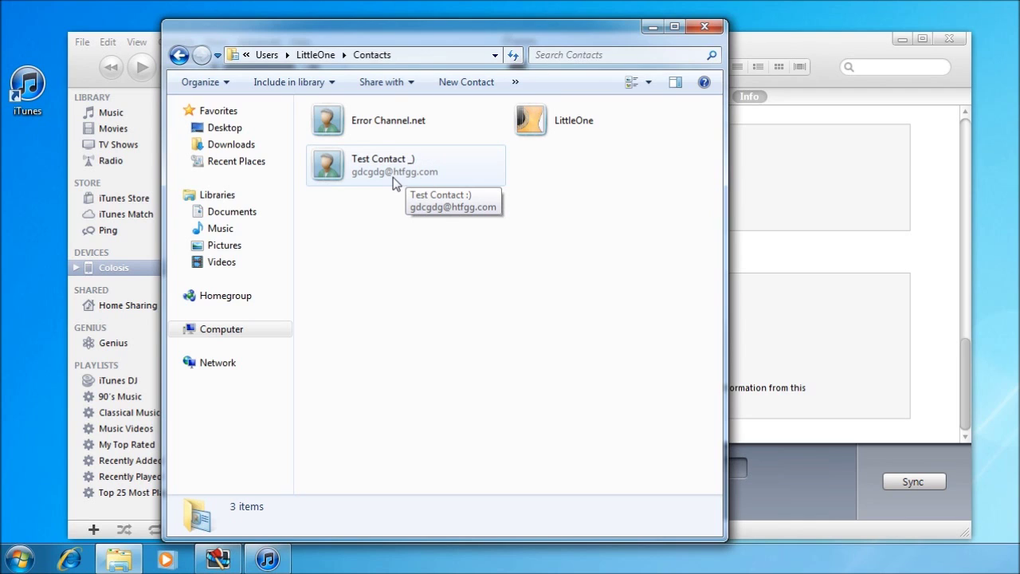
{"action": "left_click", "coordinate": [705, 28]}
{"action": "left_click", "coordinate": [137, 43]}
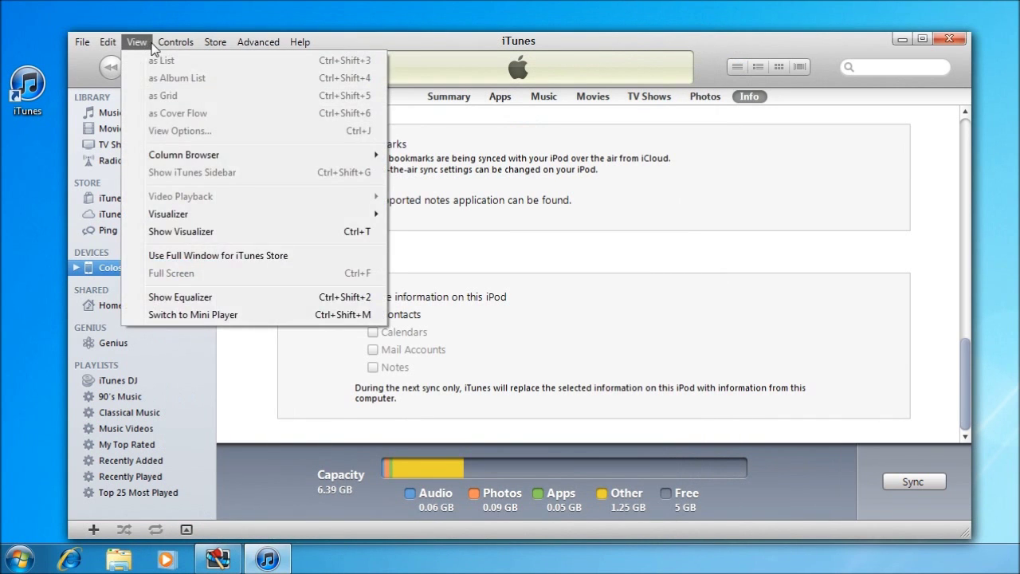
{"action": "left_click", "coordinate": [142, 213]}
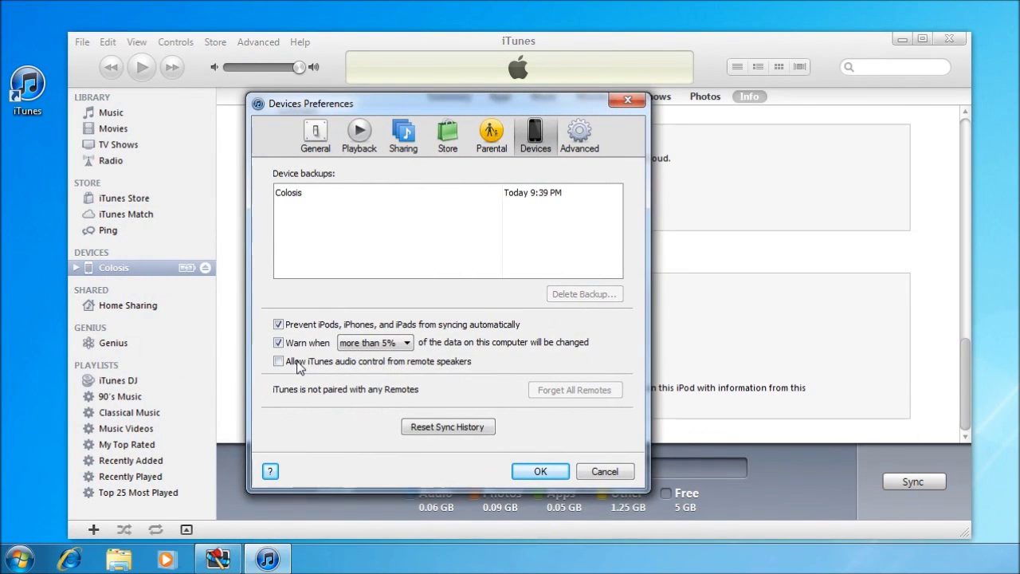
{"action": "left_click", "coordinate": [394, 345]}
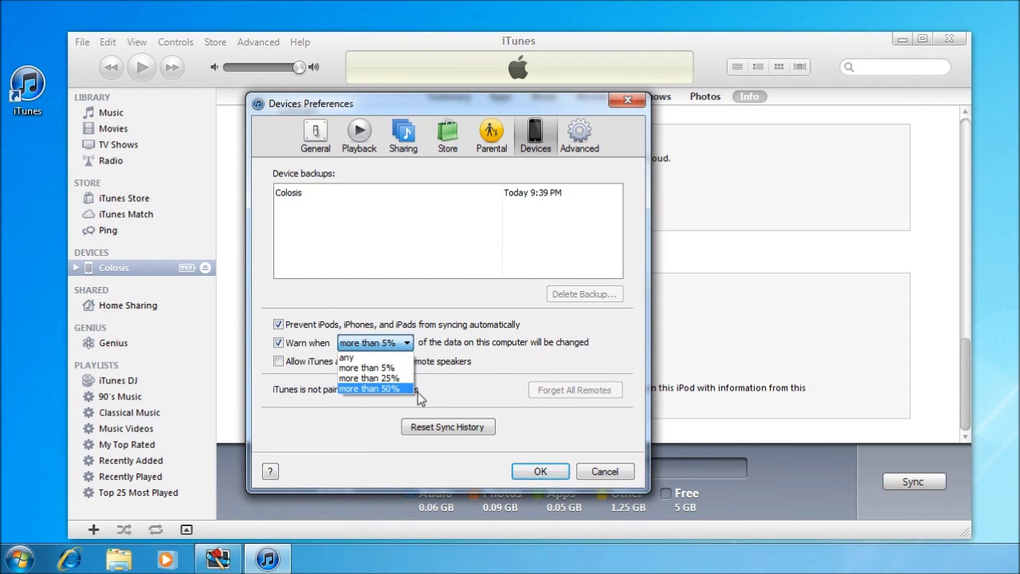
{"action": "left_click", "coordinate": [460, 341]}
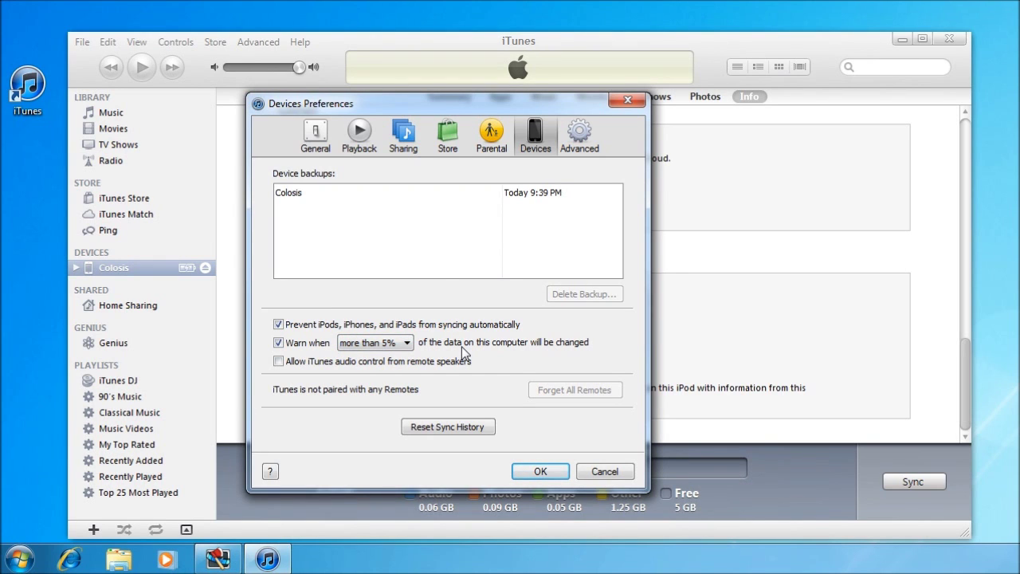
{"action": "left_click", "coordinate": [602, 471]}
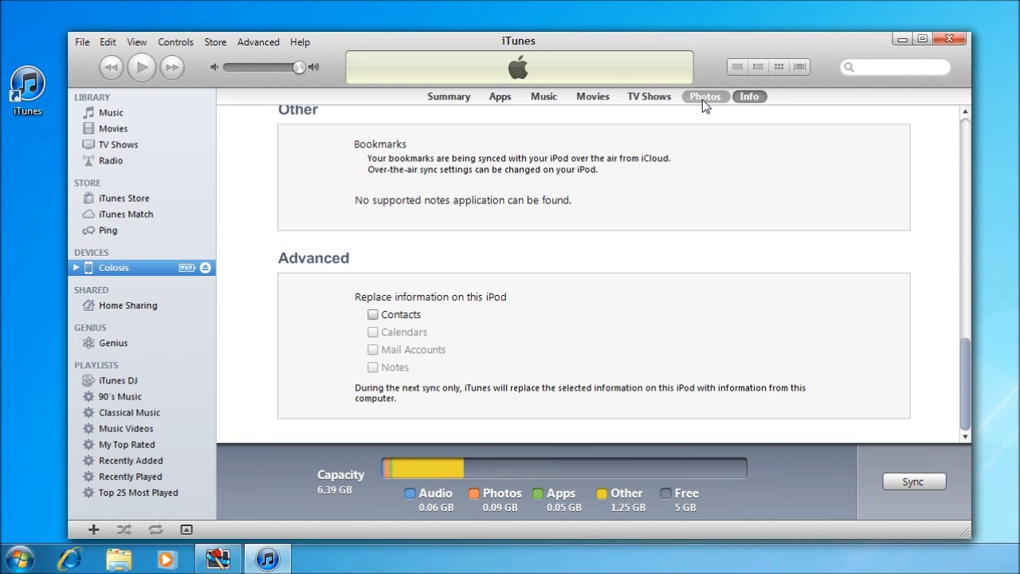
Show the iPod's Photos page, syncing from test container with 2 photos.
{"action": "left_click", "coordinate": [702, 99]}
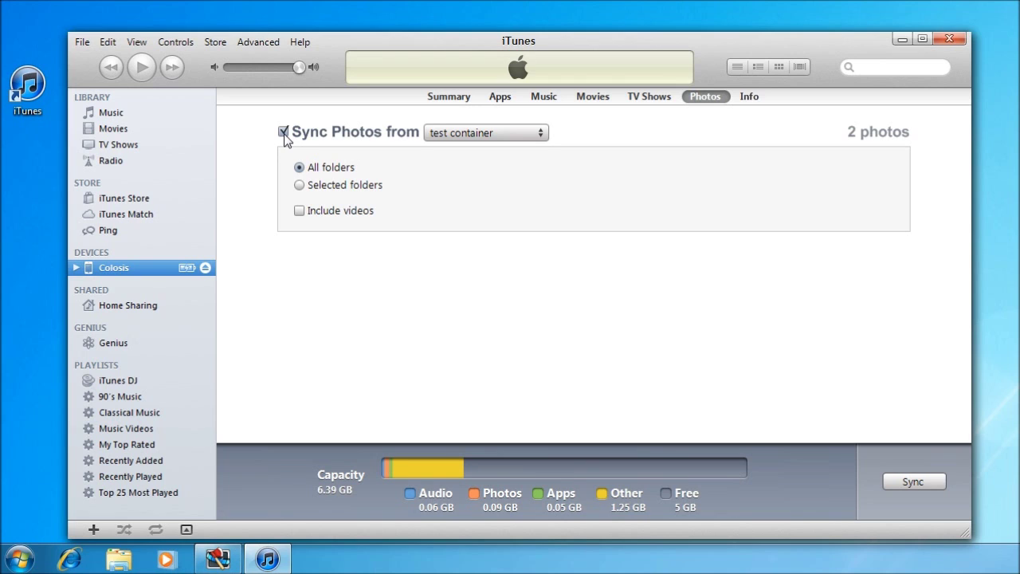
Choose a different photo sync folder, browsing to Pictures > Sample Pictures > test container.
{"action": "left_click", "coordinate": [493, 135]}
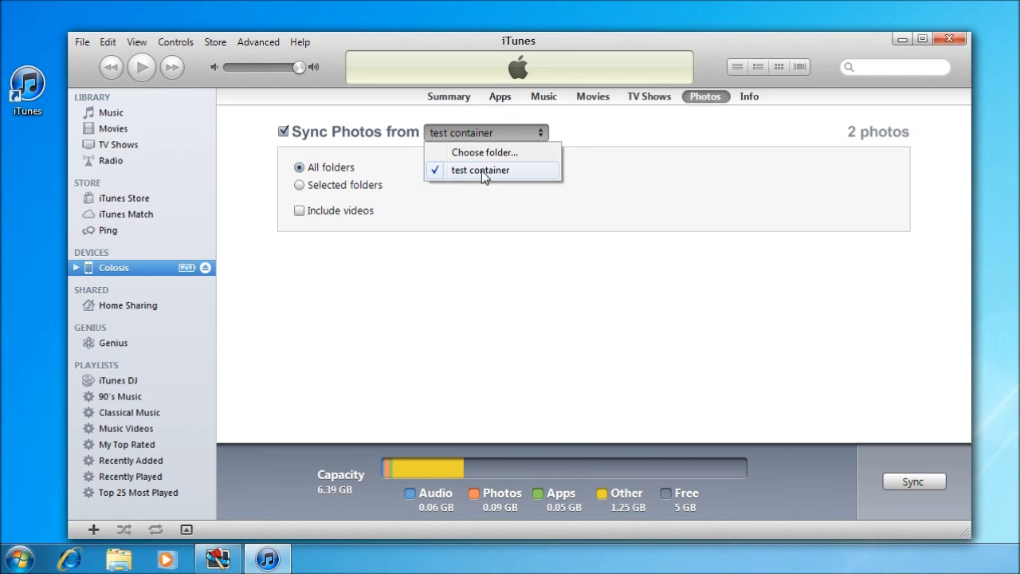
{"action": "left_click", "coordinate": [239, 161]}
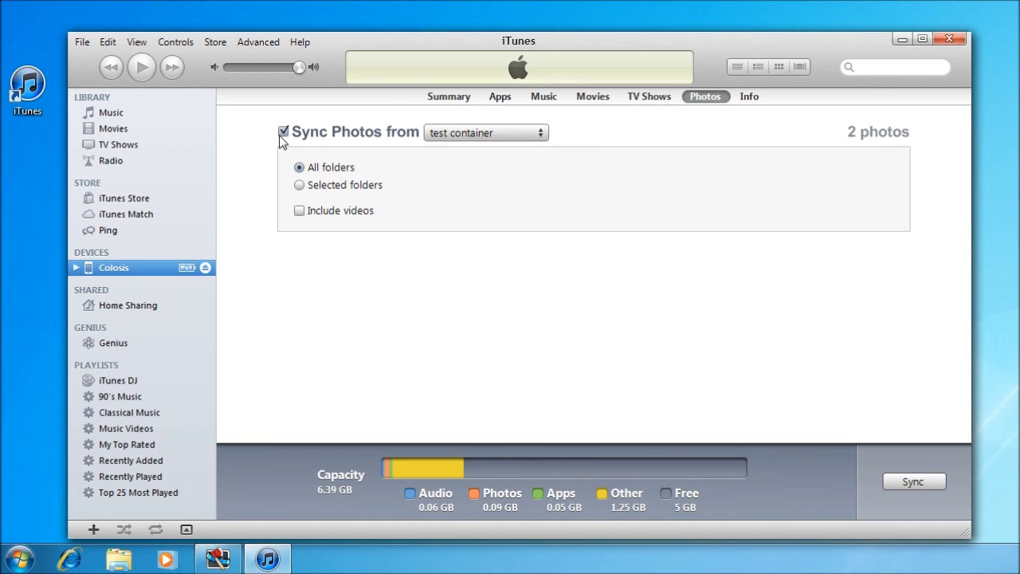
{"action": "left_click", "coordinate": [496, 133]}
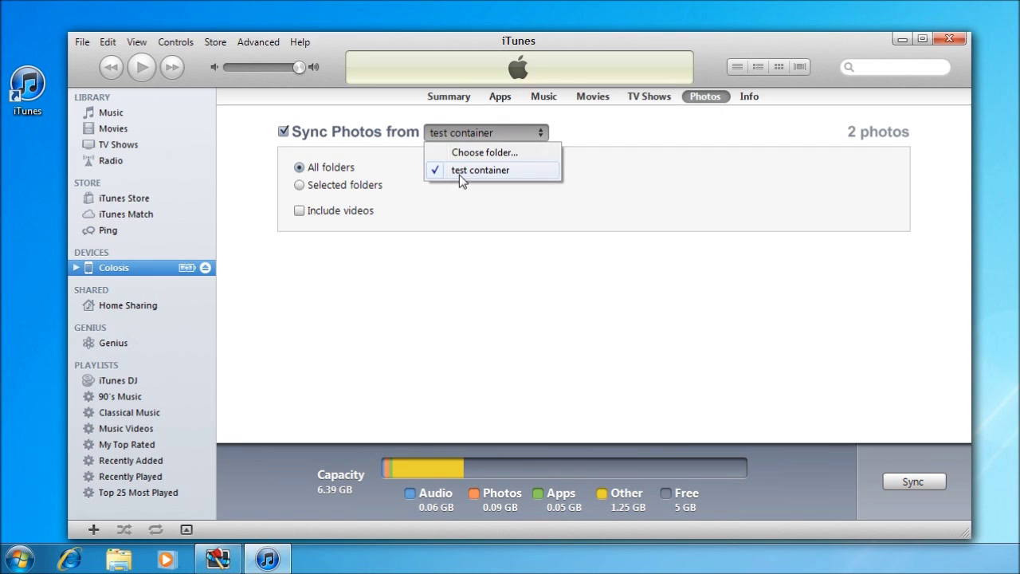
{"action": "left_click", "coordinate": [471, 153]}
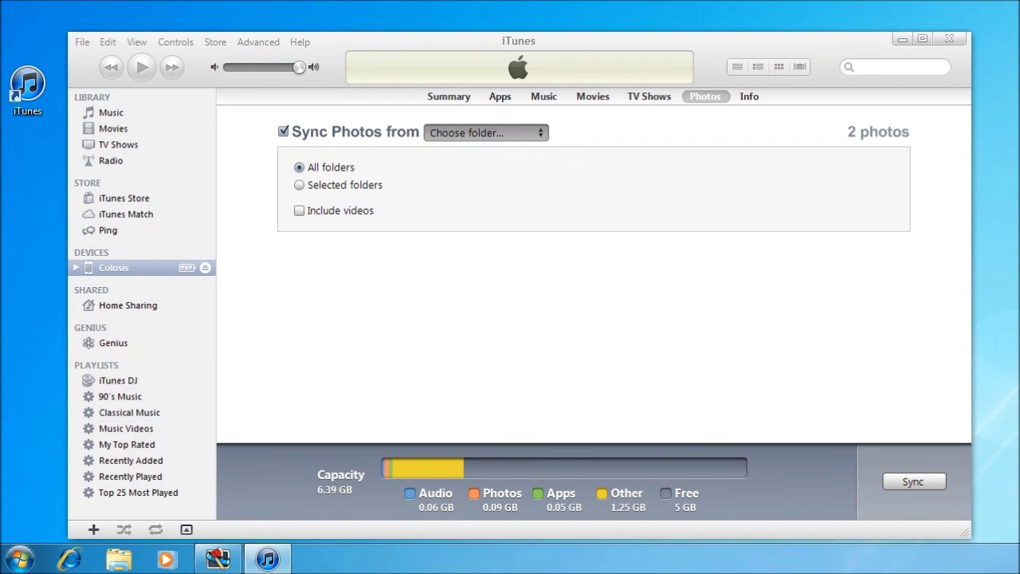
{"action": "left_click_drag", "start_coordinate": [756, 127], "coordinate": [424, 104]}
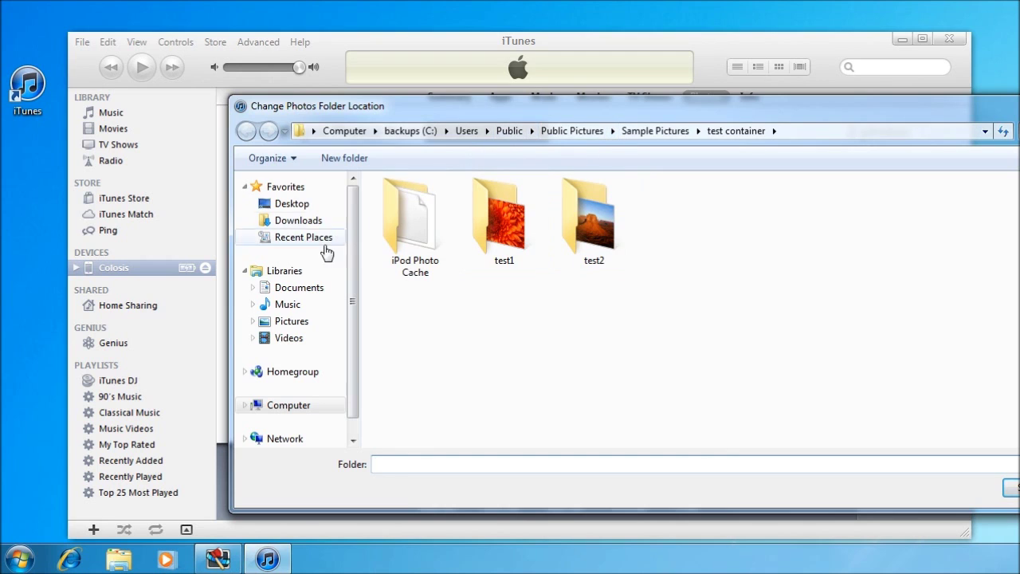
{"action": "left_click", "coordinate": [292, 321]}
{"action": "double_click", "coordinate": [509, 235]}
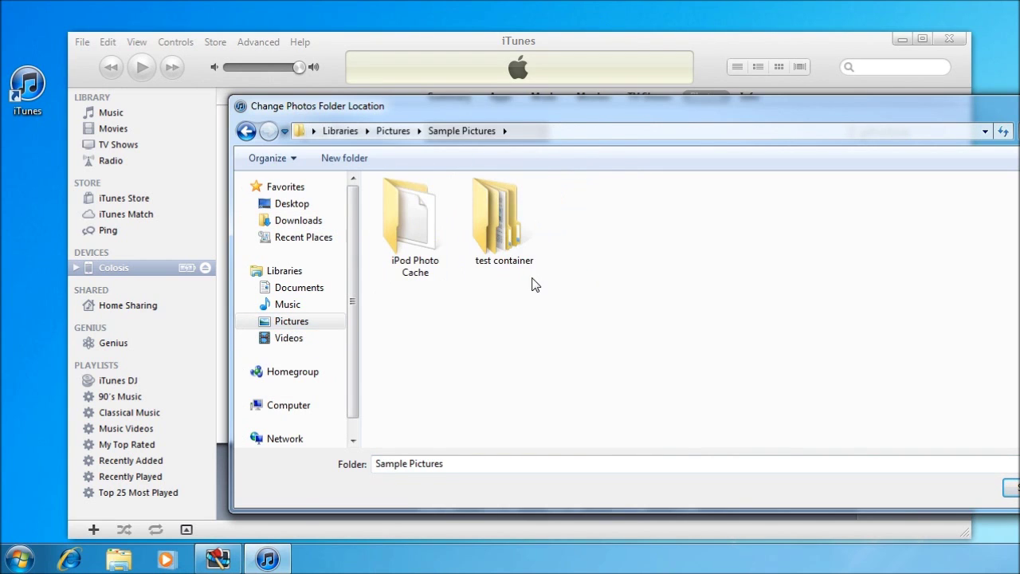
{"action": "double_click", "coordinate": [522, 245]}
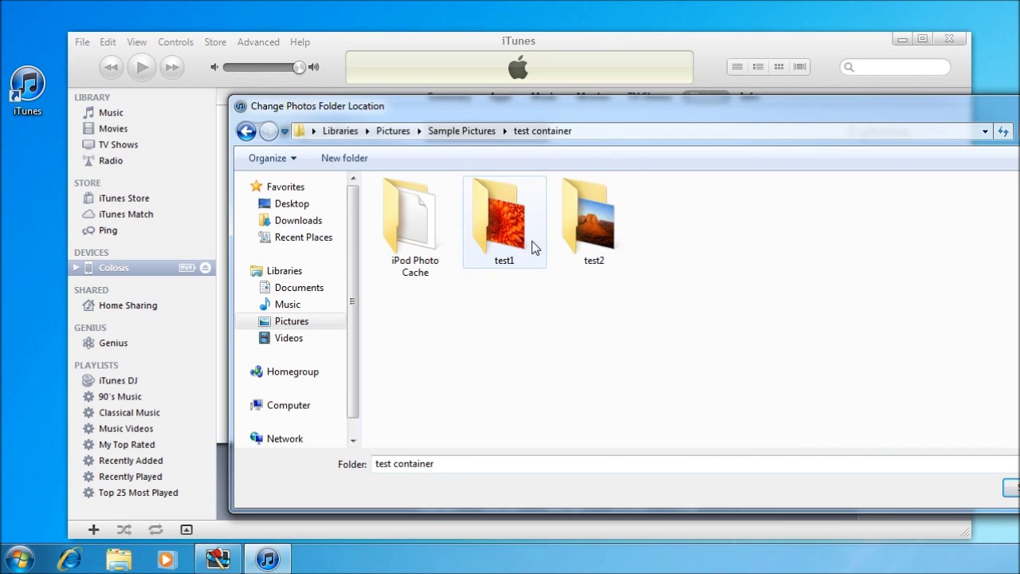
Create a new folder test3 in test container, select it as the photo source, and apply.
{"action": "right_click", "coordinate": [731, 318]}
{"action": "mouse_move", "coordinate": [847, 282]}
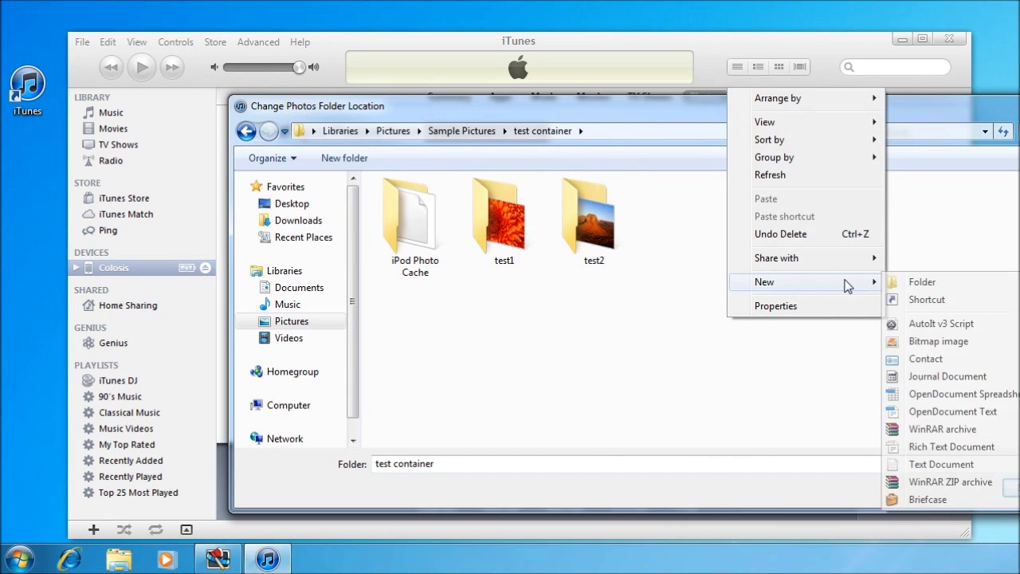
{"action": "left_click", "coordinate": [912, 284]}
{"action": "type", "text": "test"}
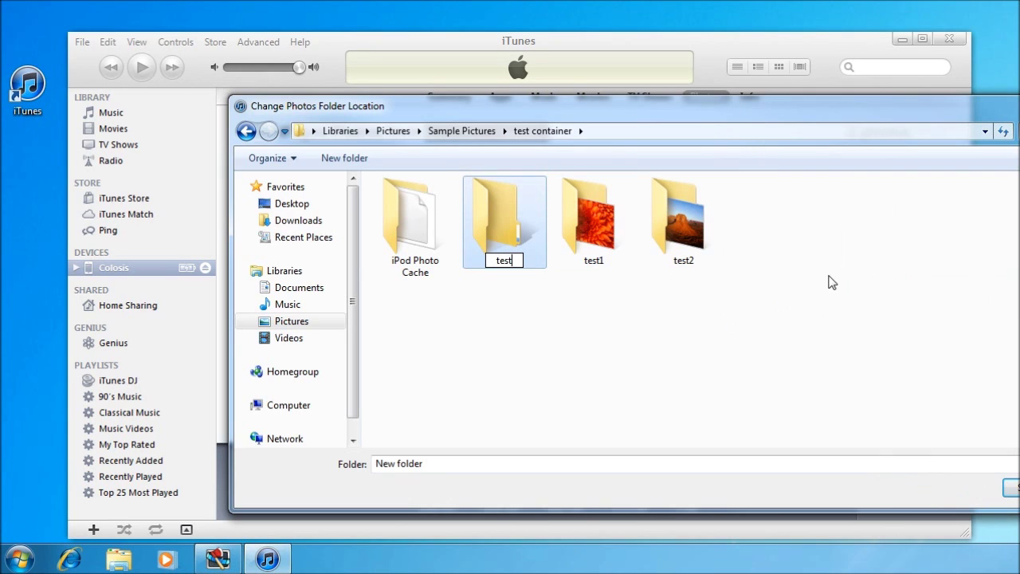
{"action": "type", "text": "3"}
{"action": "key", "text": "backslash"}
{"action": "key", "text": "Return"}
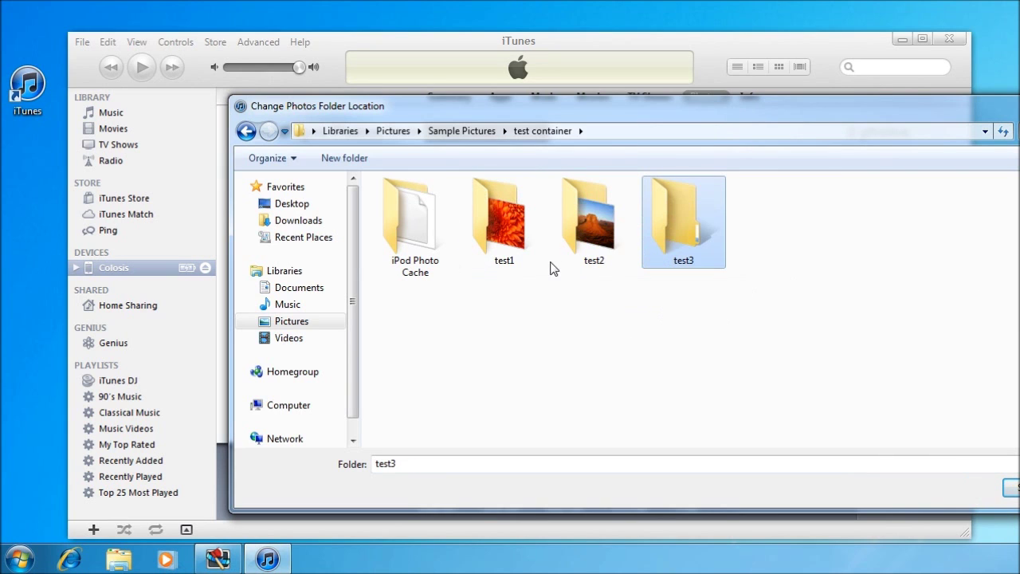
{"action": "double_click", "coordinate": [687, 229]}
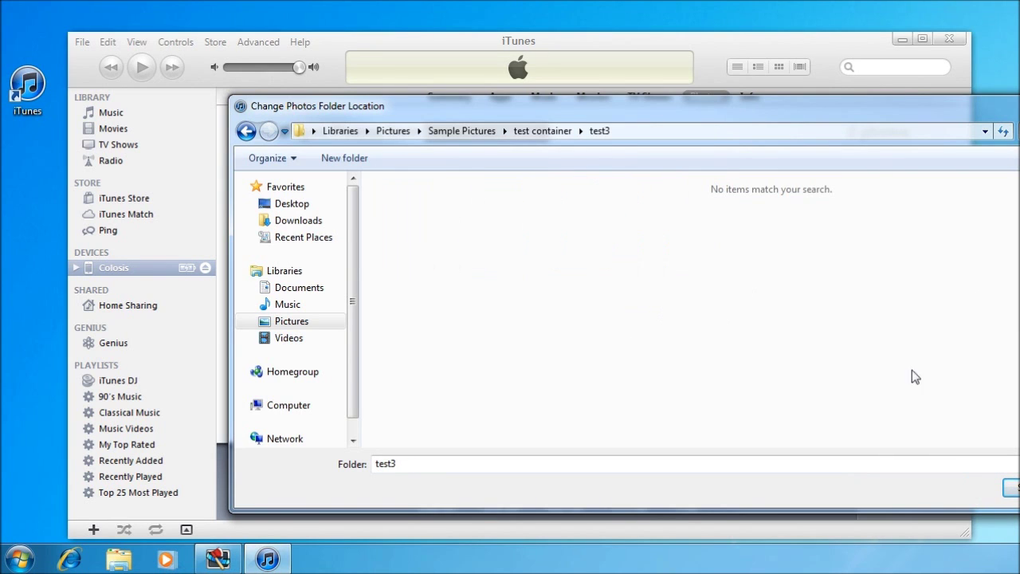
{"action": "key", "text": "Return"}
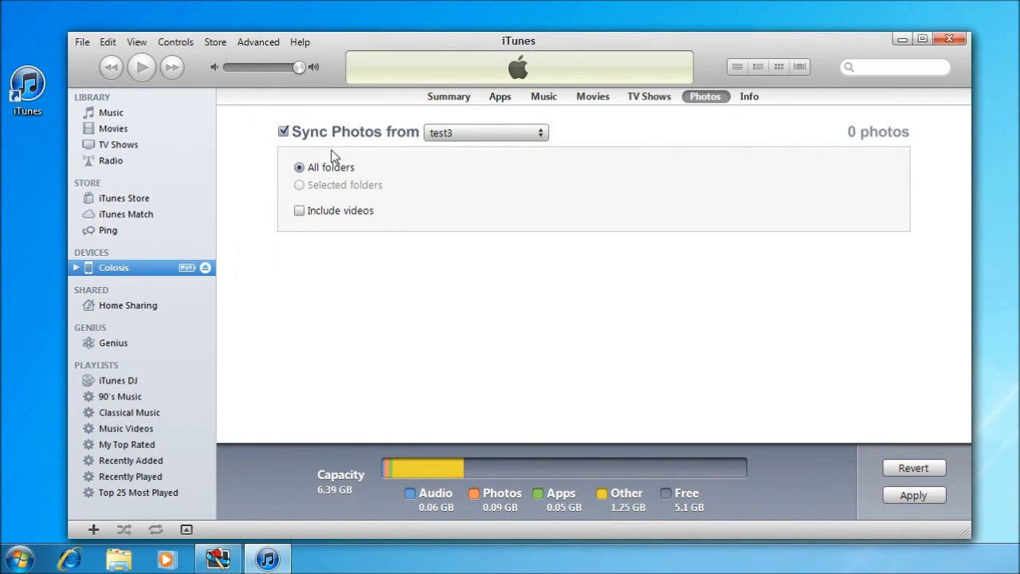
{"action": "left_click", "coordinate": [911, 495]}
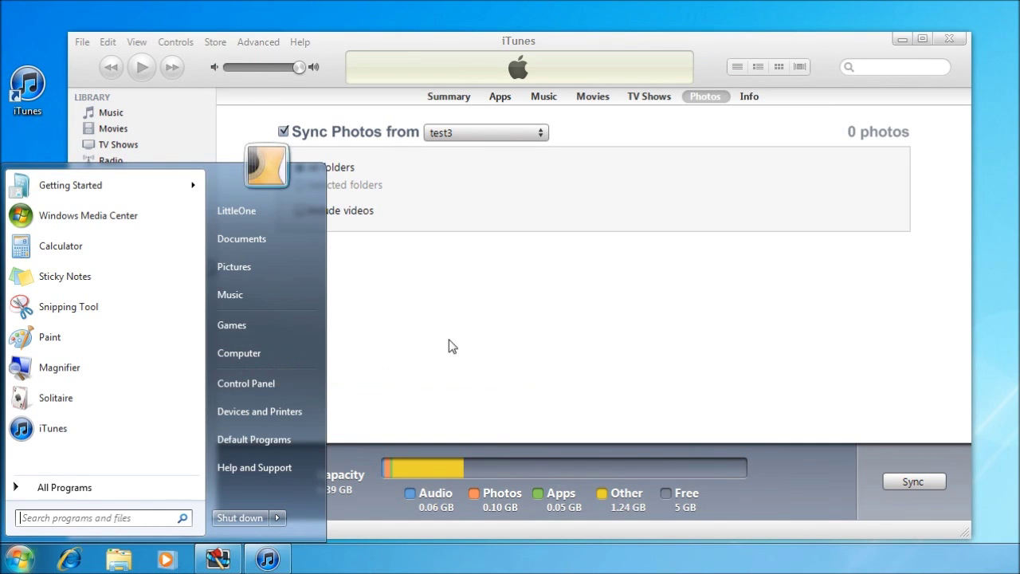
Browse in Explorer to Computer > Apple iPod > Internal Storage and maximize the window.
{"action": "left_click", "coordinate": [265, 356]}
{"action": "left_click_drag", "start_coordinate": [423, 28], "coordinate": [948, 9]}
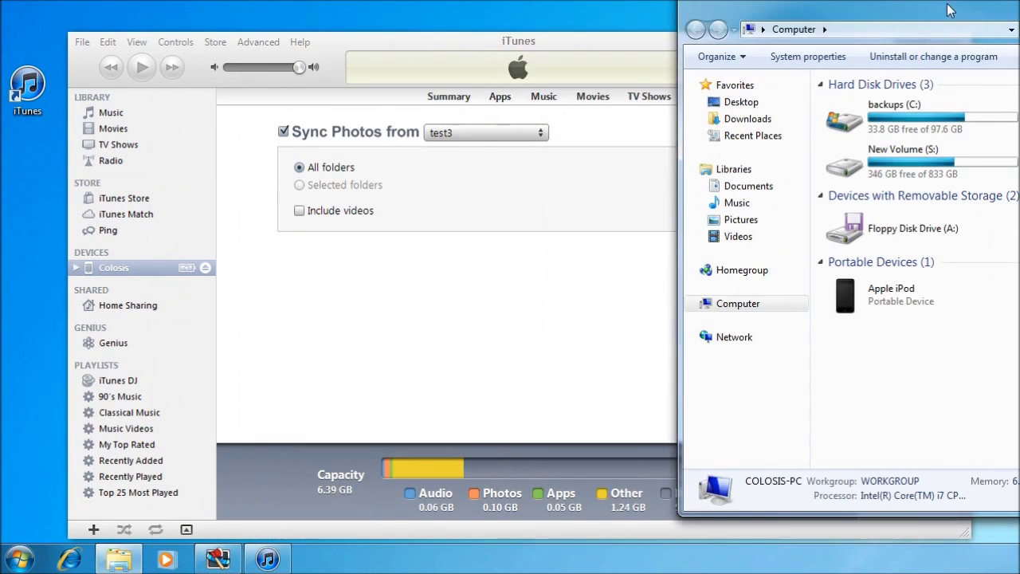
{"action": "double_click", "coordinate": [892, 297]}
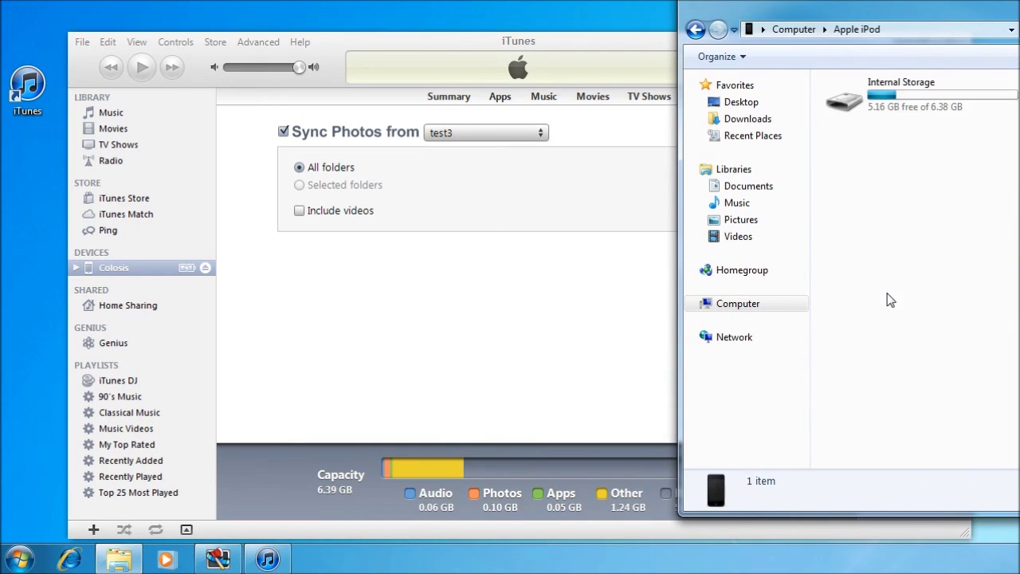
{"action": "double_click", "coordinate": [868, 111]}
{"action": "double_click", "coordinate": [893, 9]}
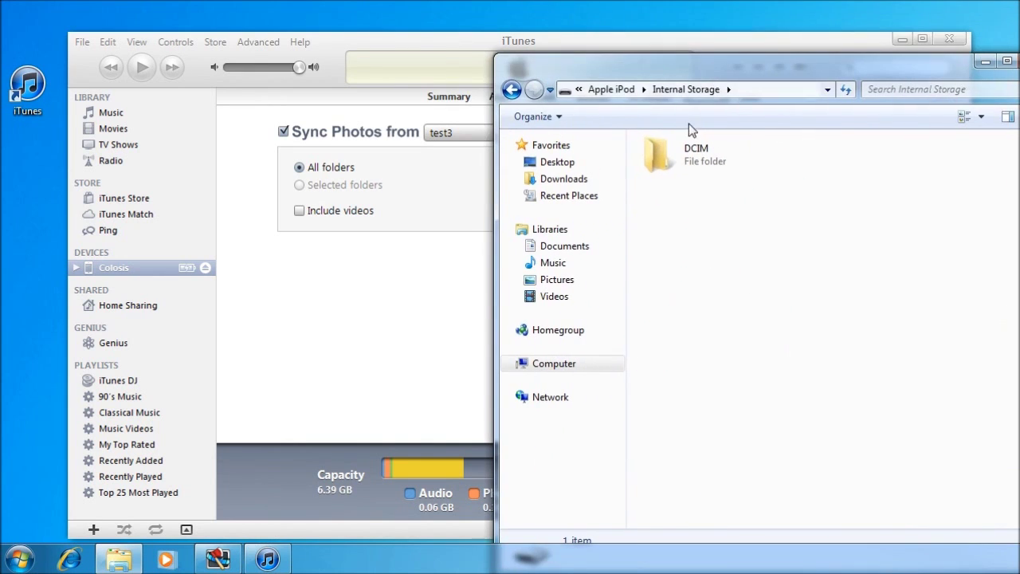
Check the DCIM folder's Properties: 88.4 MB across 27 files.
{"action": "right_click", "coordinate": [684, 153]}
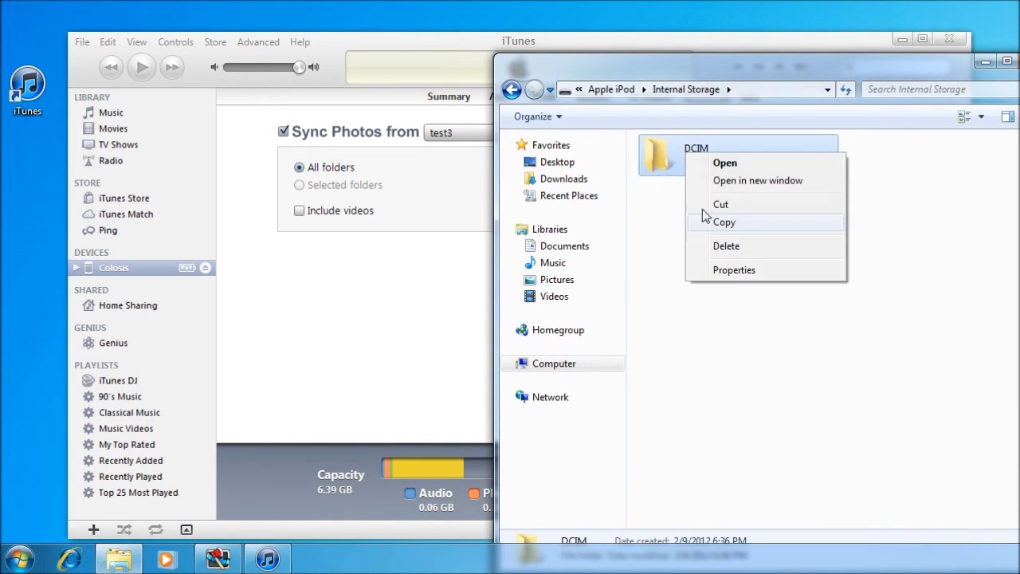
{"action": "left_click", "coordinate": [738, 271]}
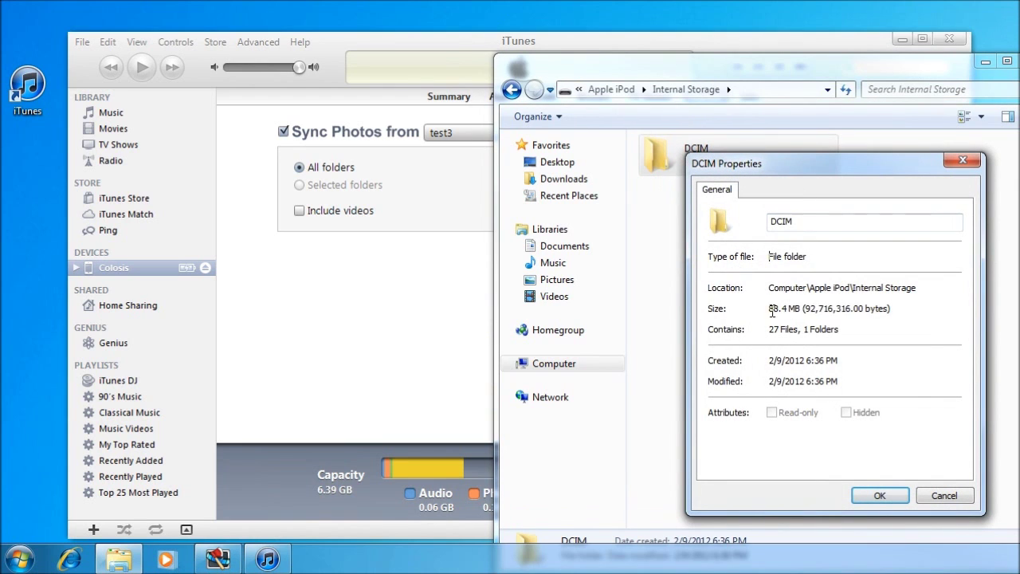
{"action": "left_click_drag", "start_coordinate": [771, 312], "coordinate": [848, 305]}
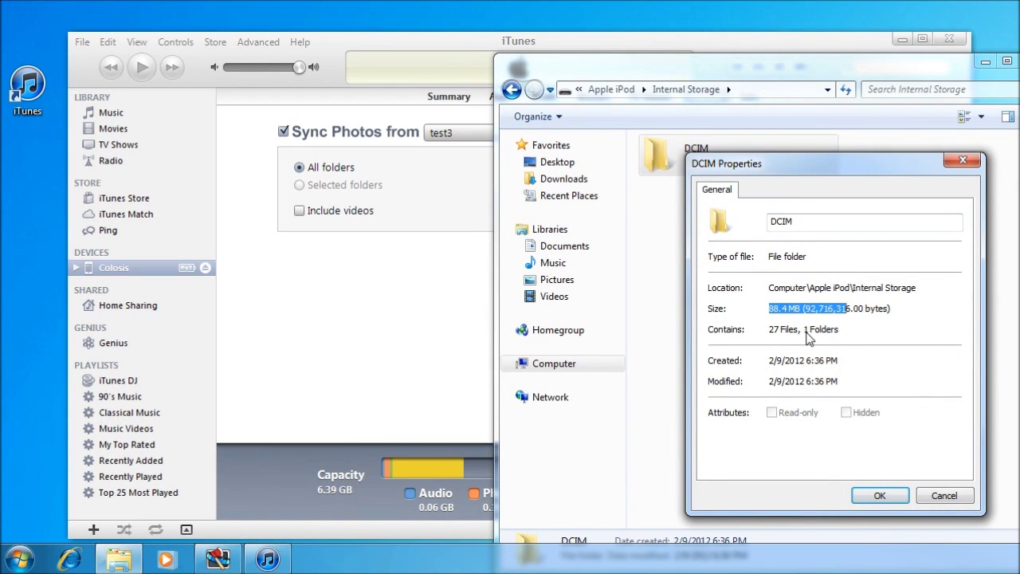
{"action": "left_click", "coordinate": [945, 496]}
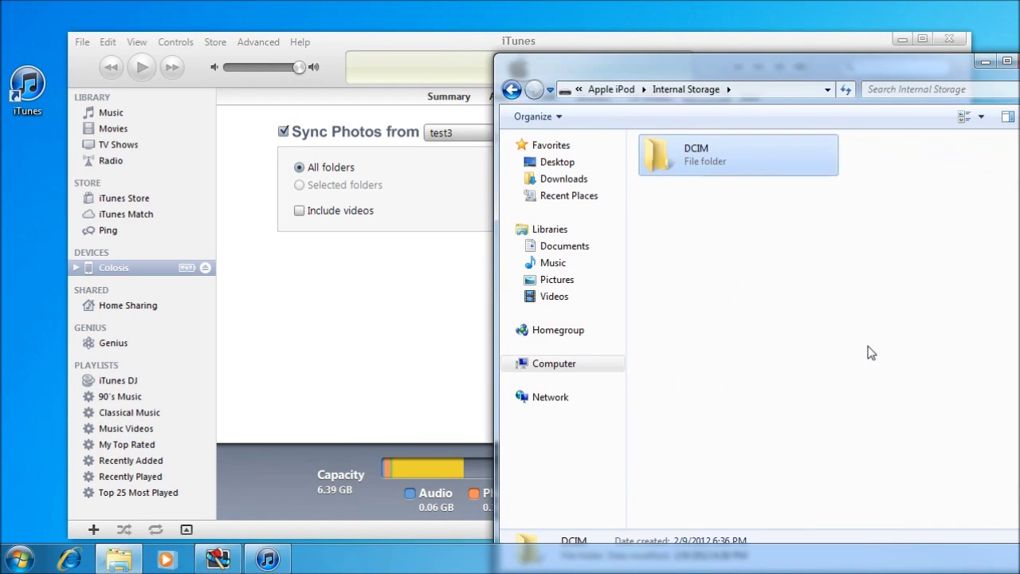
{"action": "left_click", "coordinate": [733, 222]}
Copy the DCIM folder and minimize Explorer, leaving iTunes in front.
{"action": "left_click_drag", "start_coordinate": [711, 72], "coordinate": [566, 76]}
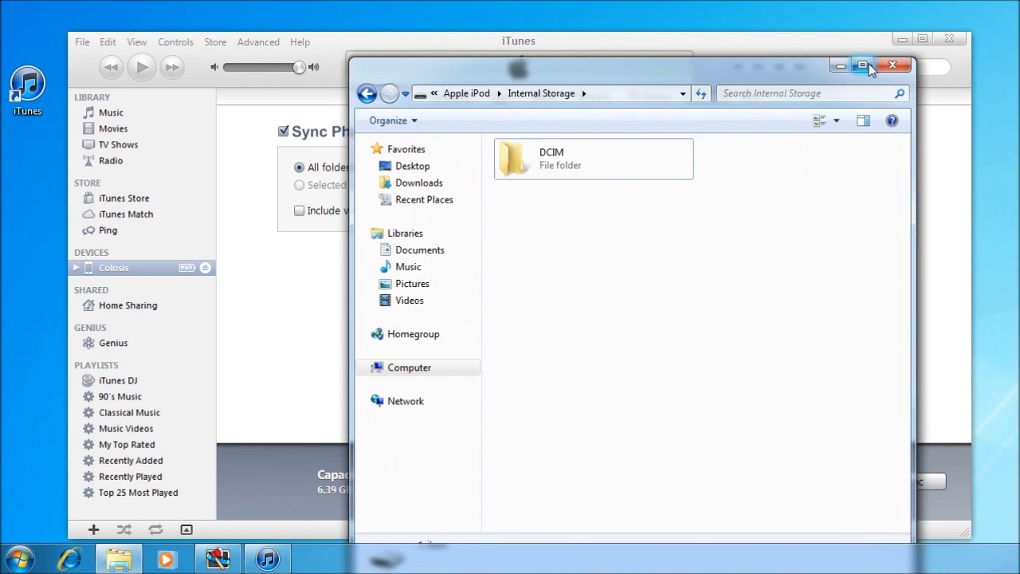
{"action": "left_click", "coordinate": [893, 68]}
{"action": "left_click", "coordinate": [532, 155]}
{"action": "right_click", "coordinate": [538, 153]}
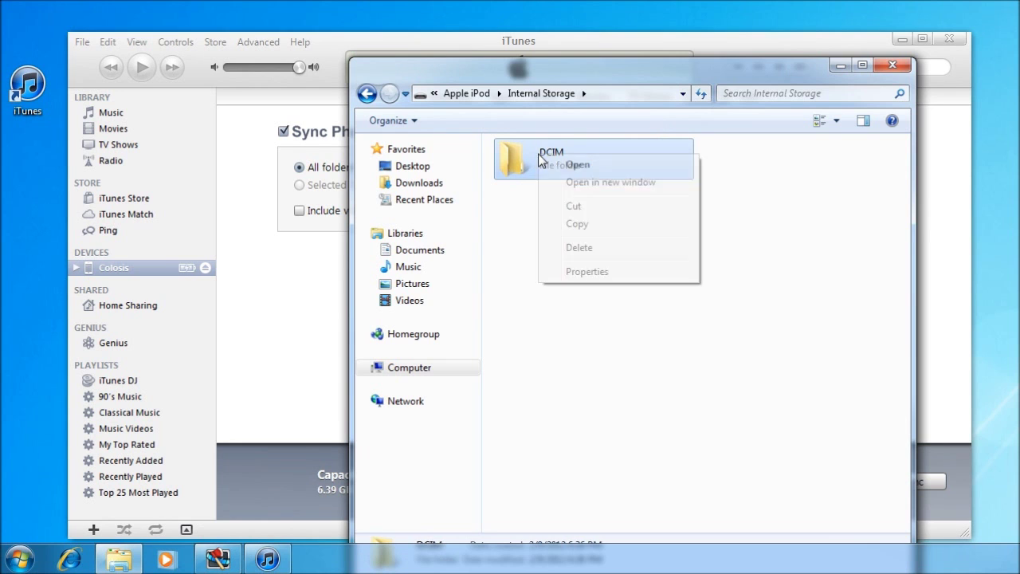
{"action": "left_click", "coordinate": [573, 224]}
{"action": "left_click", "coordinate": [842, 64]}
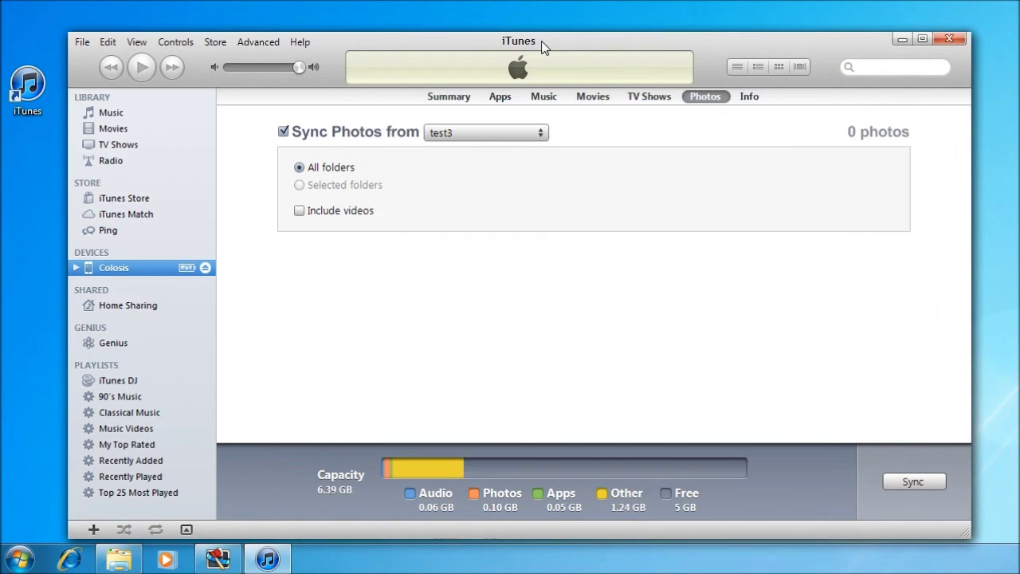
{"action": "left_click_drag", "start_coordinate": [542, 47], "coordinate": [834, 45]}
{"action": "right_click", "coordinate": [189, 209]}
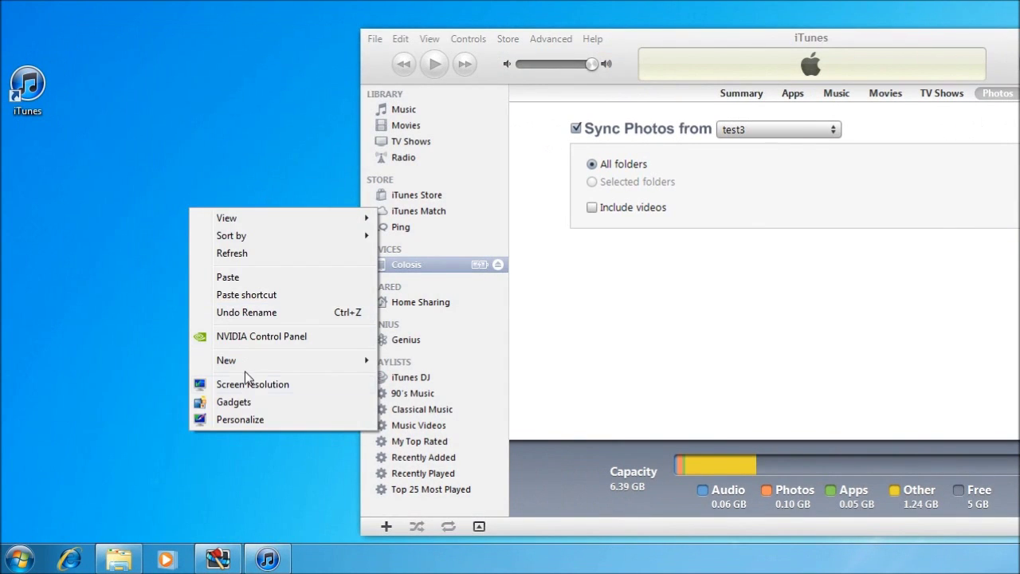
{"action": "left_click", "coordinate": [246, 279]}
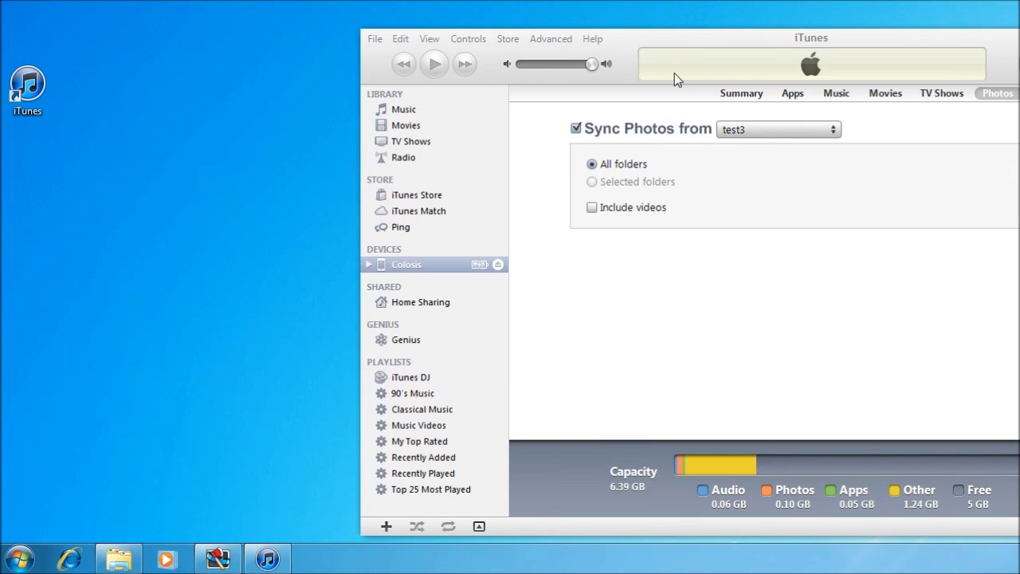
{"action": "left_click", "coordinate": [754, 129]}
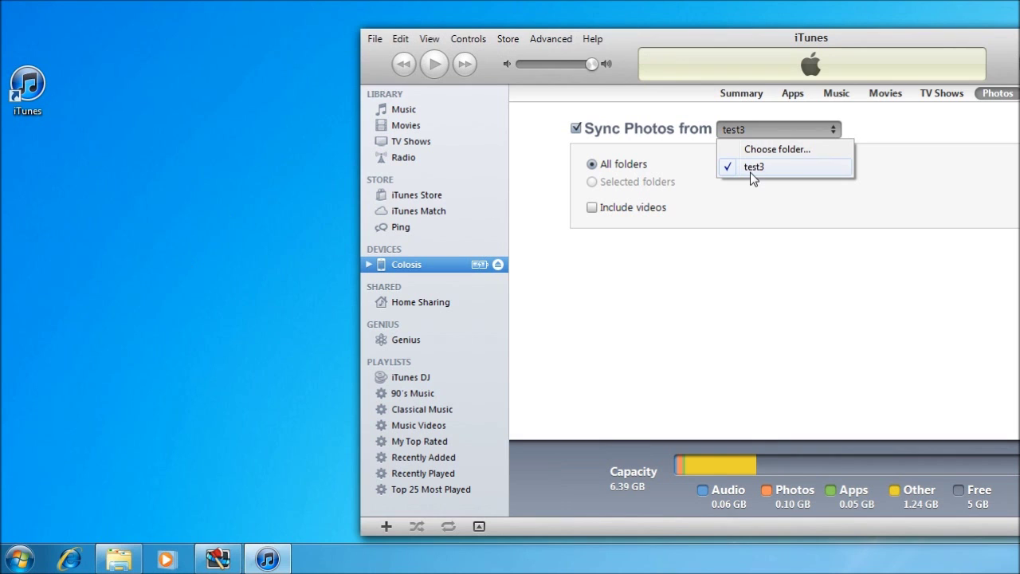
{"action": "left_click", "coordinate": [829, 150]}
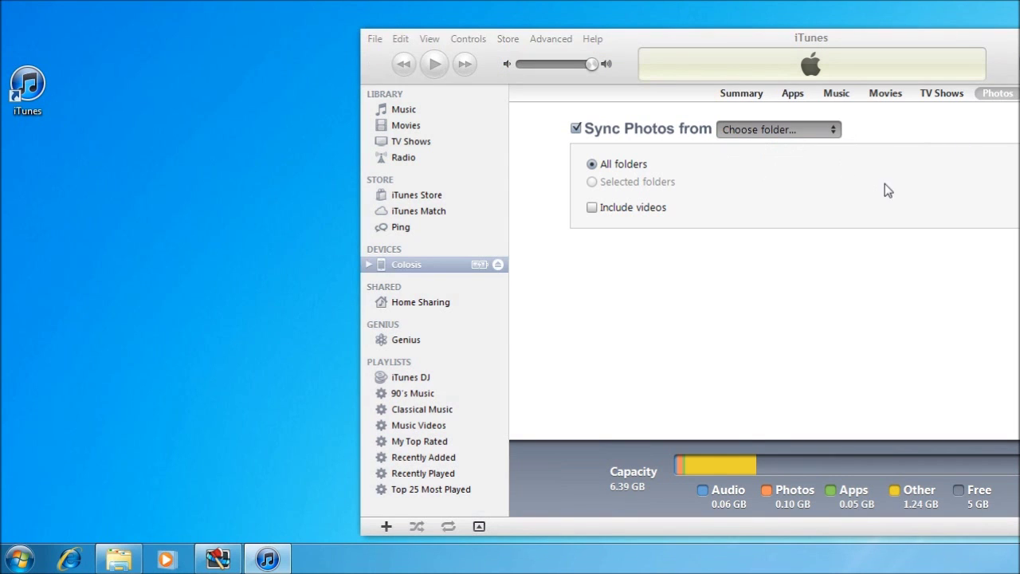
{"action": "left_click_drag", "start_coordinate": [863, 131], "coordinate": [601, 133]}
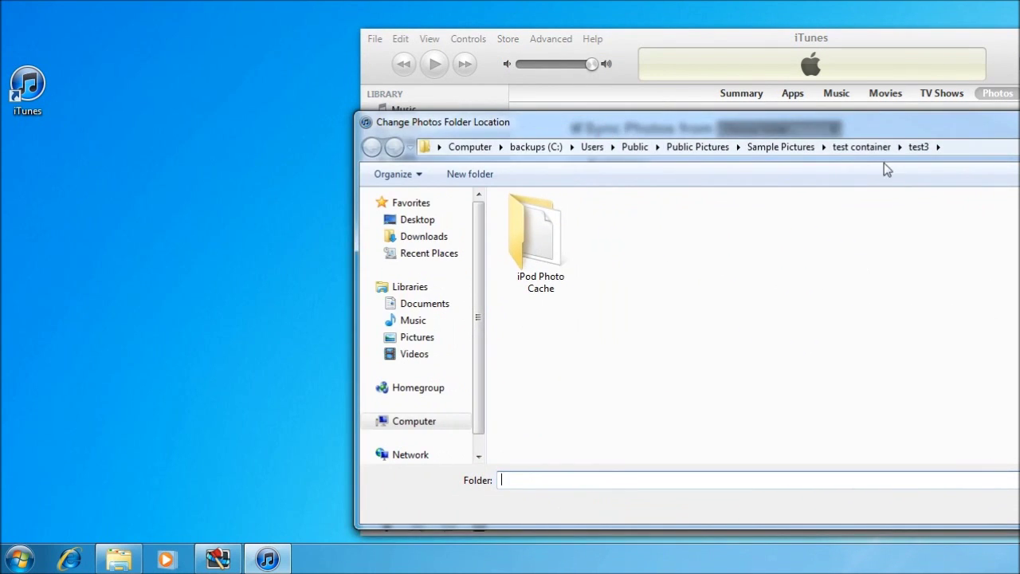
{"action": "left_click", "coordinate": [861, 146]}
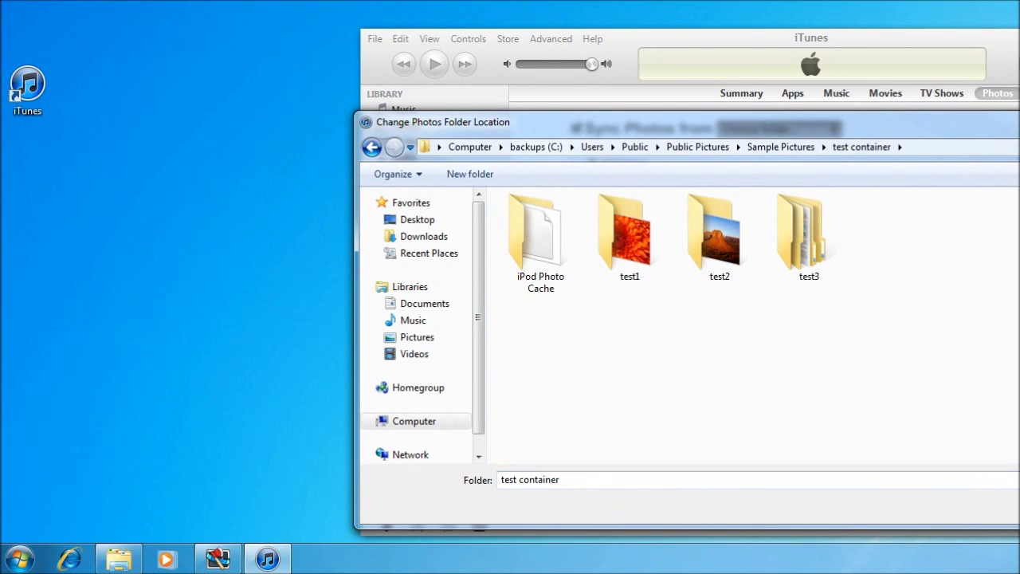
{"action": "double_click", "coordinate": [795, 248]}
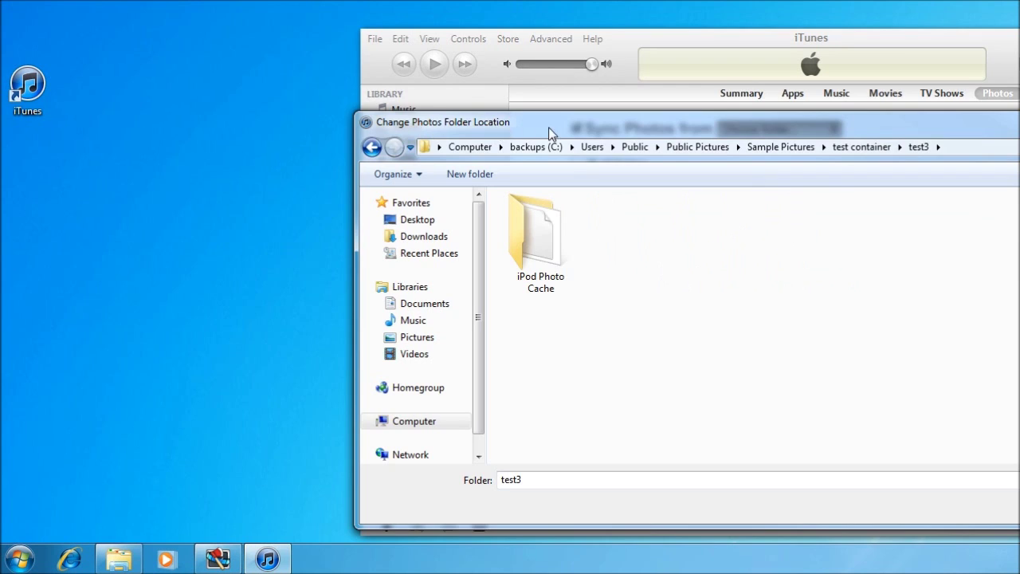
{"action": "left_click_drag", "start_coordinate": [548, 133], "coordinate": [300, 122]}
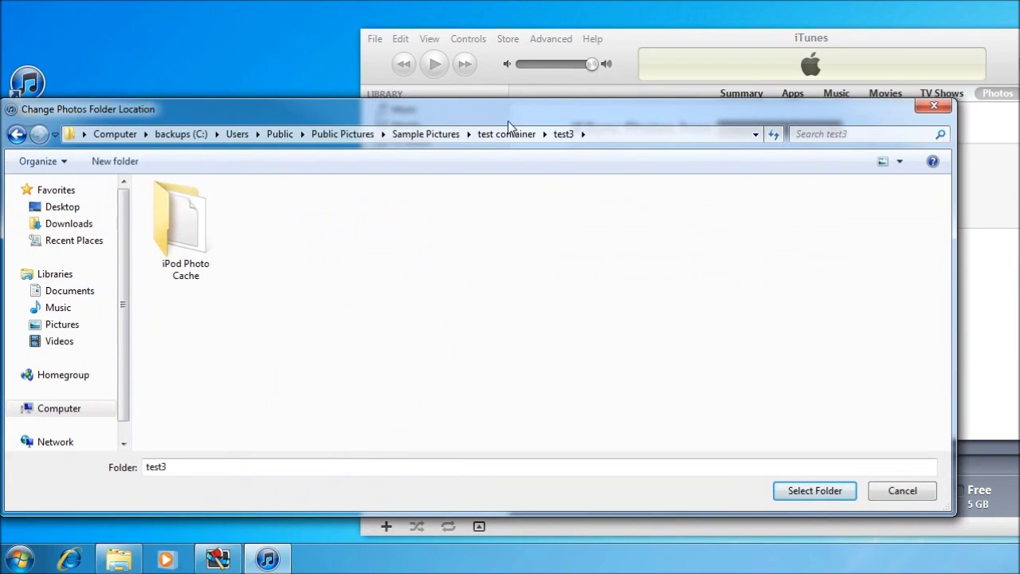
{"action": "left_click", "coordinate": [930, 107]}
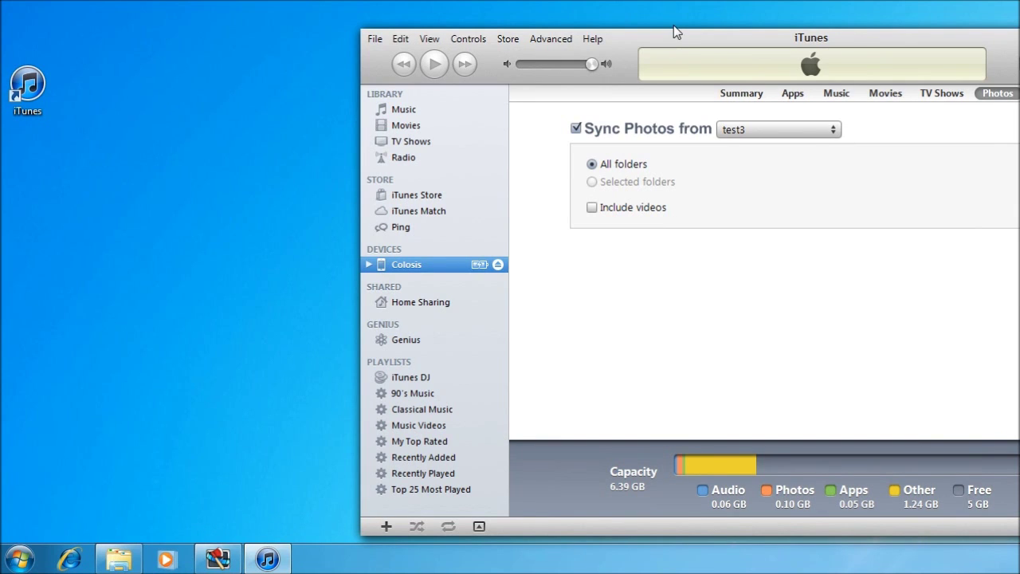
In Edit > Preferences > Devices, tick 'Prevent iPods, iPhones, and iPads from syncing automatically' and confirm.
{"action": "left_click_drag", "start_coordinate": [673, 40], "coordinate": [367, 37]}
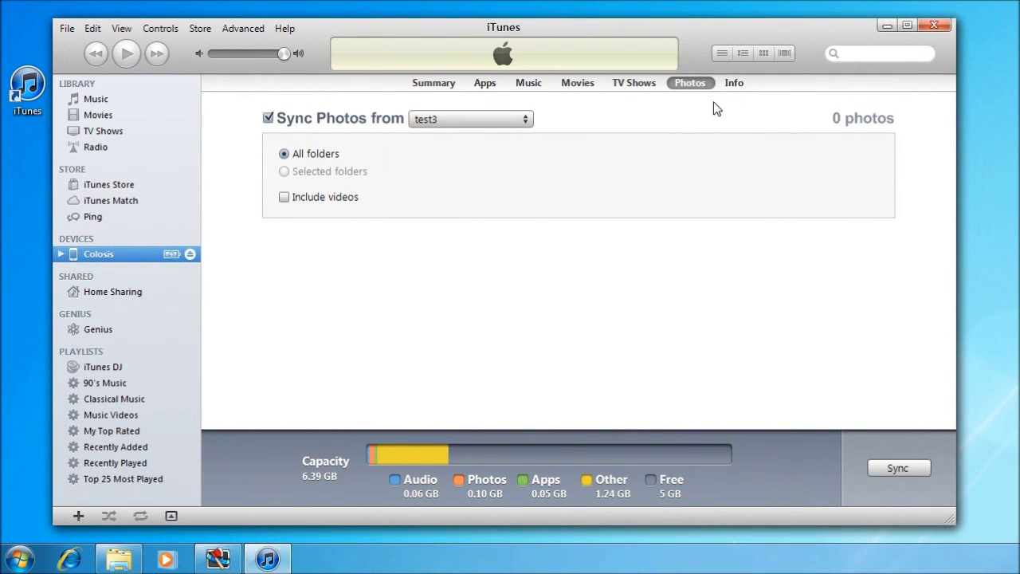
{"action": "left_click", "coordinate": [121, 28]}
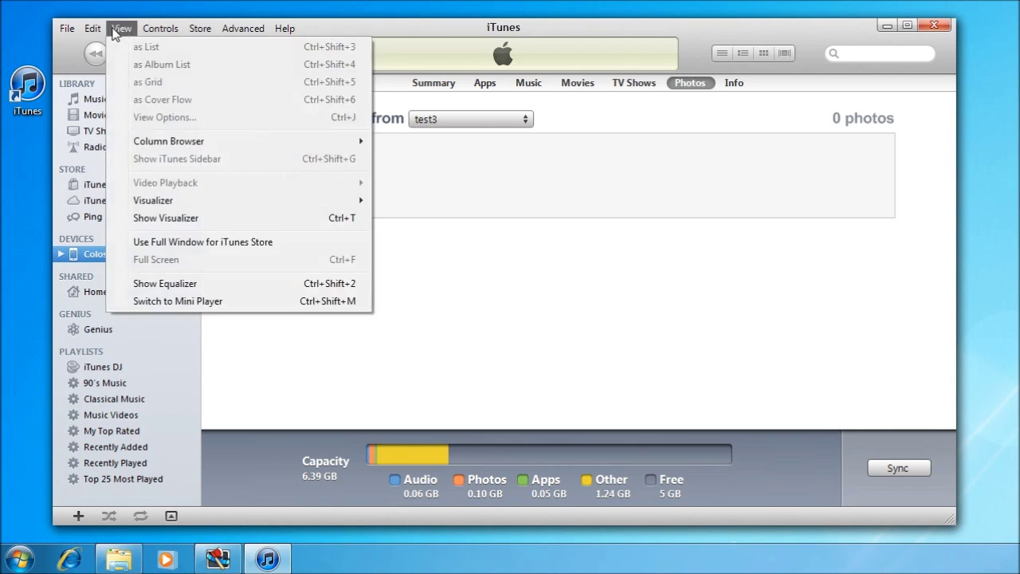
{"action": "mouse_move", "coordinate": [97, 30]}
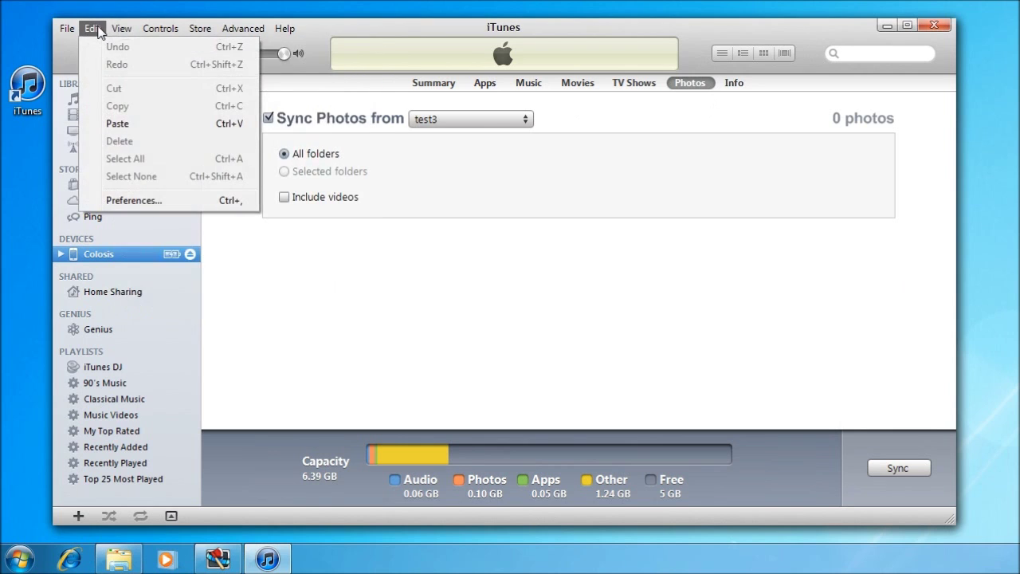
{"action": "left_click", "coordinate": [121, 202]}
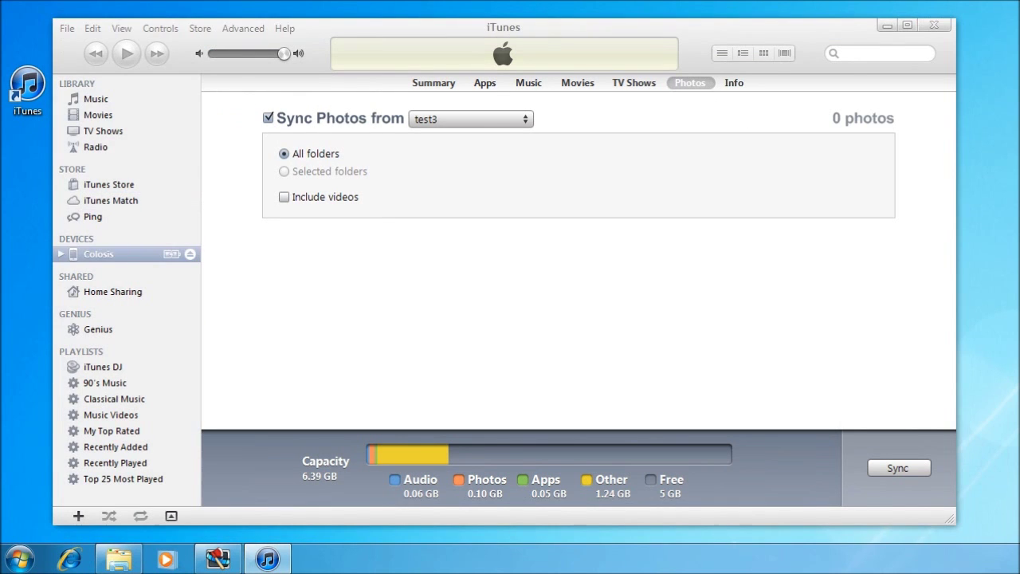
{"action": "left_click_drag", "start_coordinate": [805, 72], "coordinate": [278, 74]}
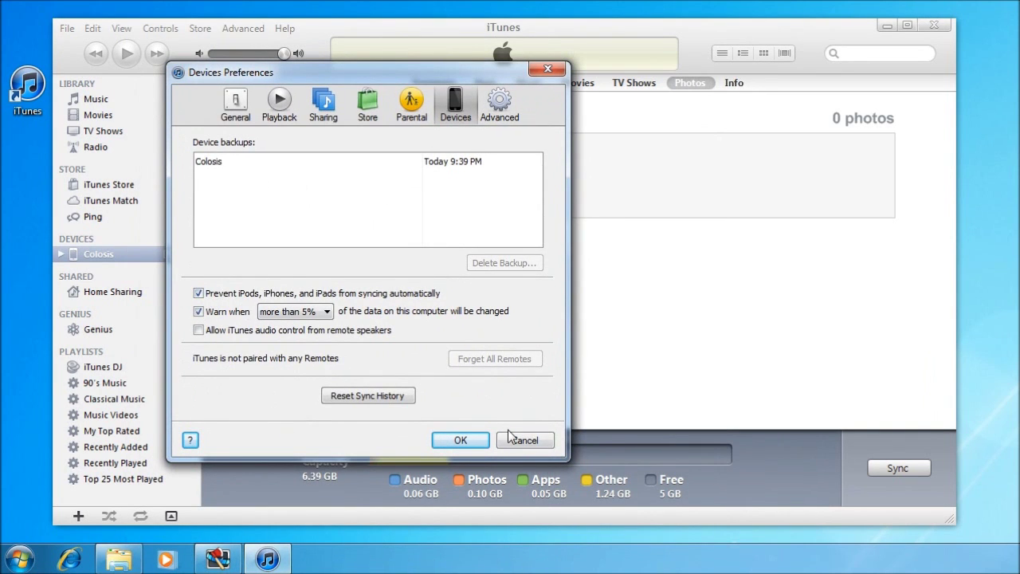
{"action": "left_click", "coordinate": [482, 443]}
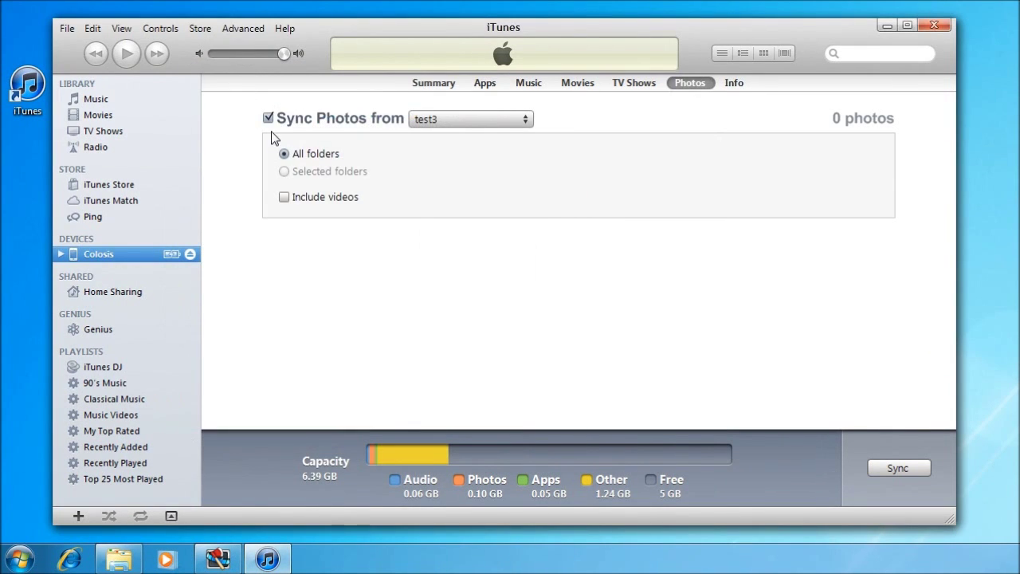
Visit the iTunes Store, then step through the iPod's Summary, Apps, Music, Movies and TV Shows pages.
{"action": "left_click", "coordinate": [94, 188]}
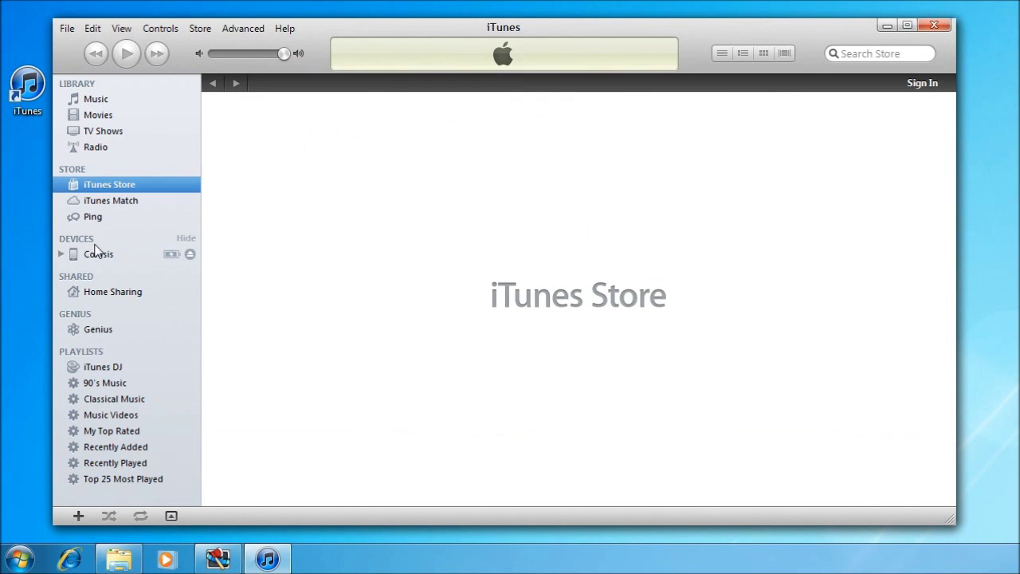
{"action": "left_click", "coordinate": [99, 254]}
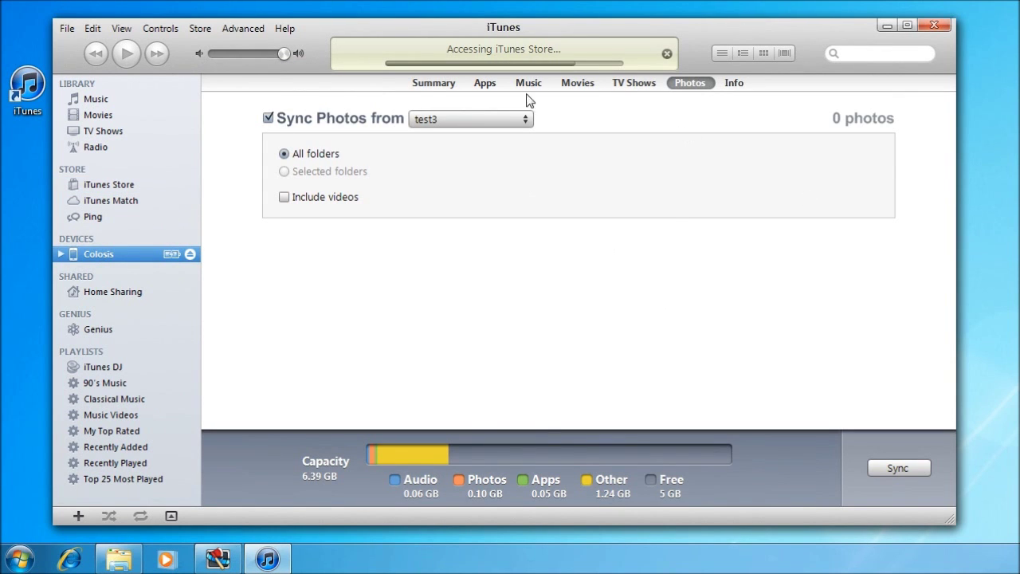
{"action": "left_click", "coordinate": [432, 83]}
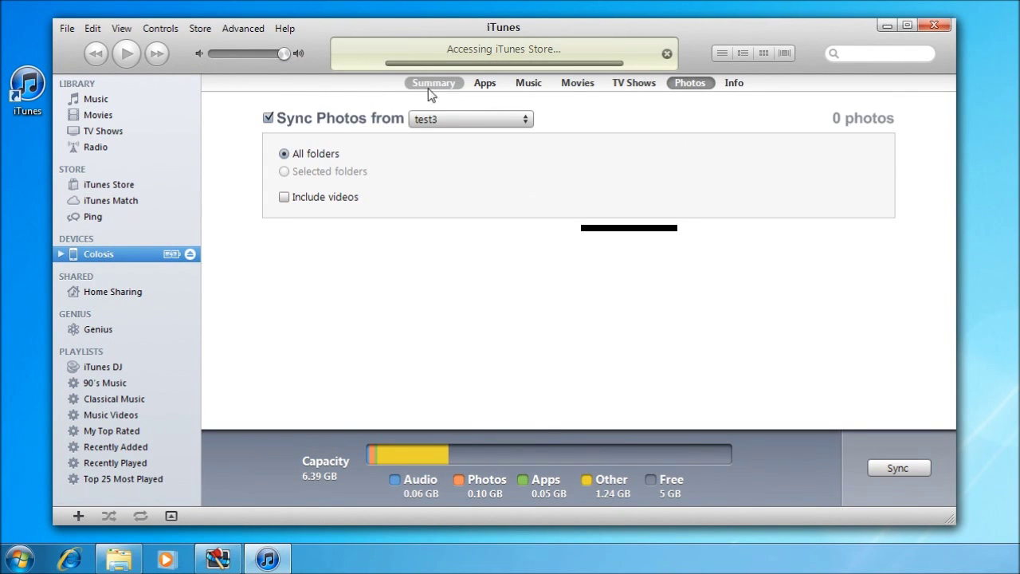
{"action": "left_click", "coordinate": [488, 84]}
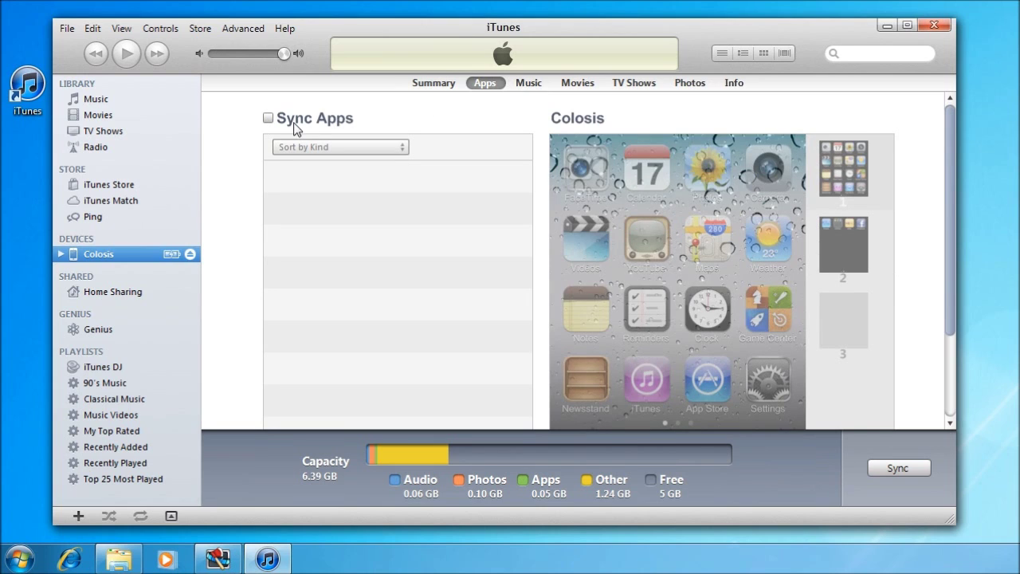
{"action": "left_click", "coordinate": [527, 87]}
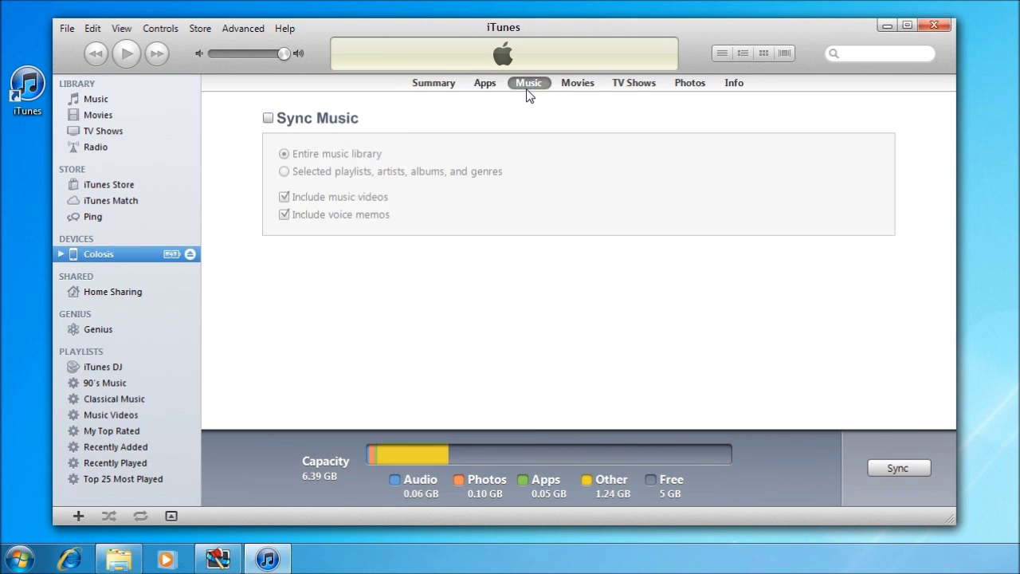
{"action": "left_click", "coordinate": [575, 84]}
{"action": "left_click", "coordinate": [630, 88]}
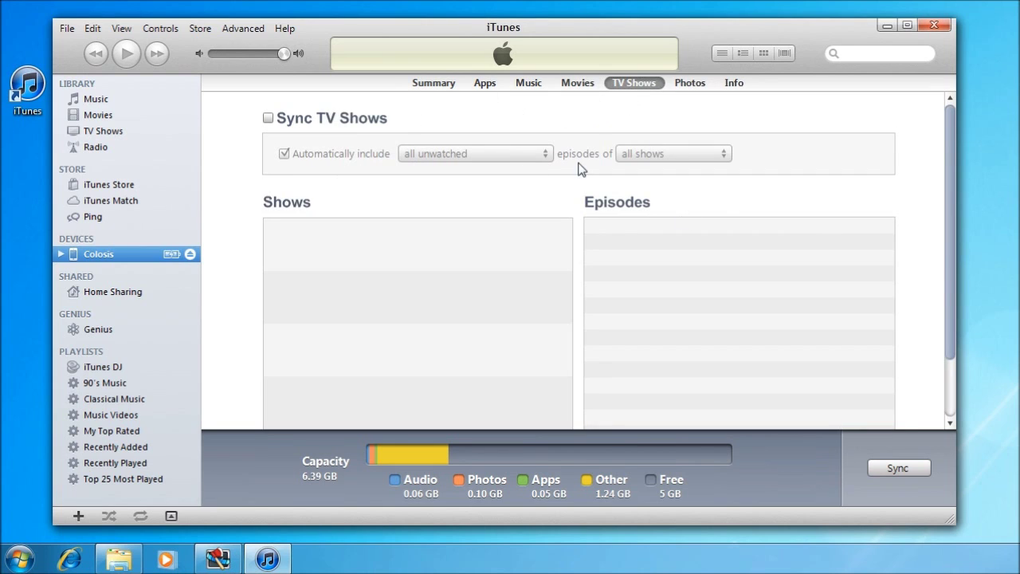